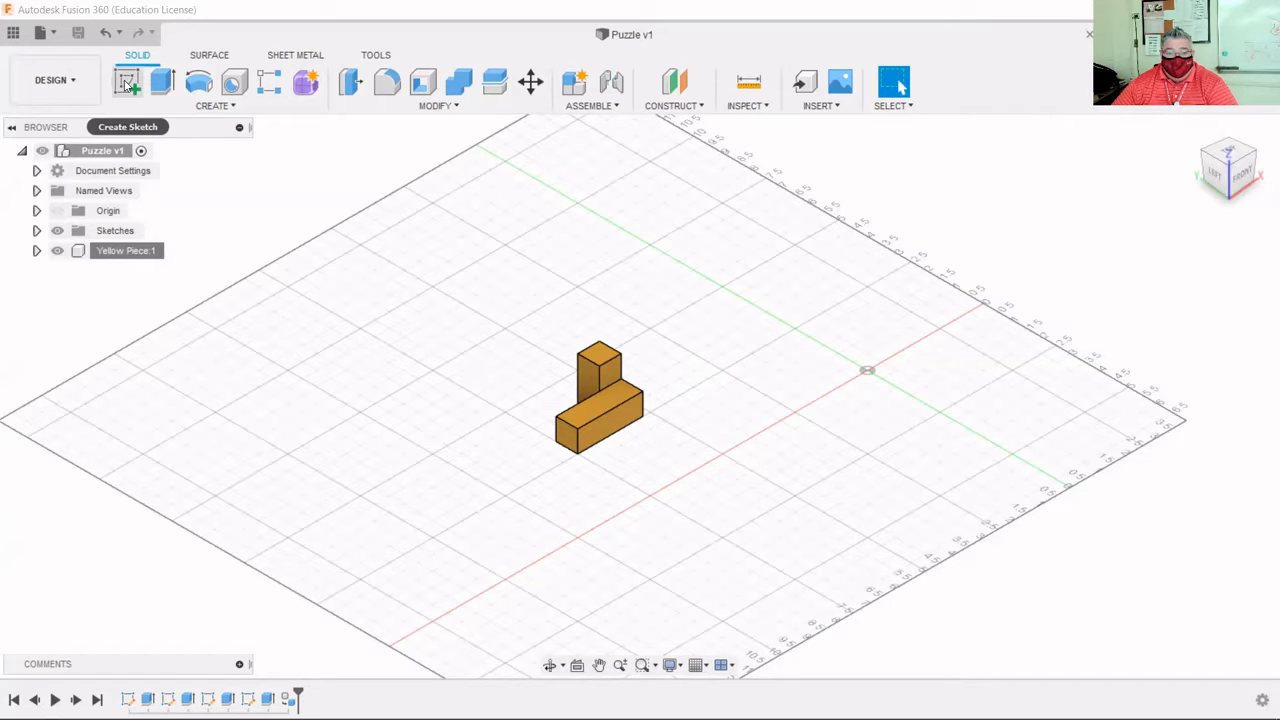
Start a new sketch on the XY origin plane so the view turns to Top.
{"action": "left_click", "coordinate": [130, 84]}
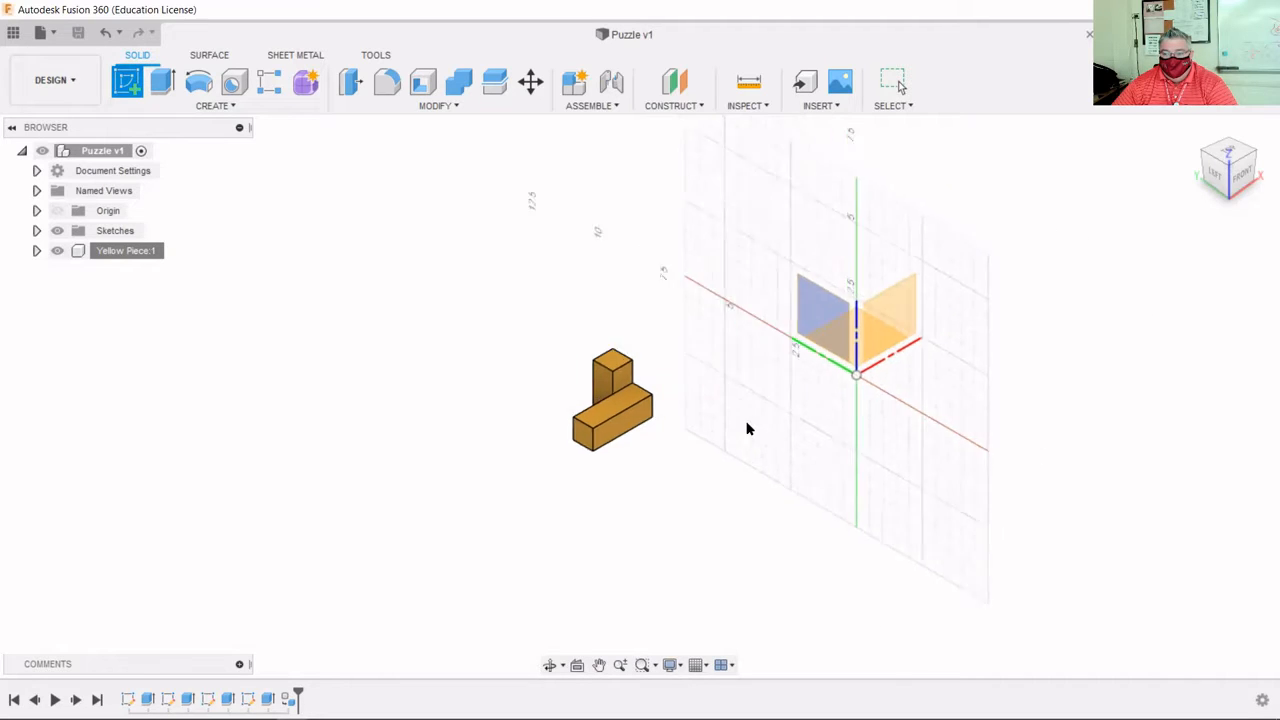
{"action": "scroll", "coordinate": [880, 305], "scroll_direction": "up", "scroll_amount": 3}
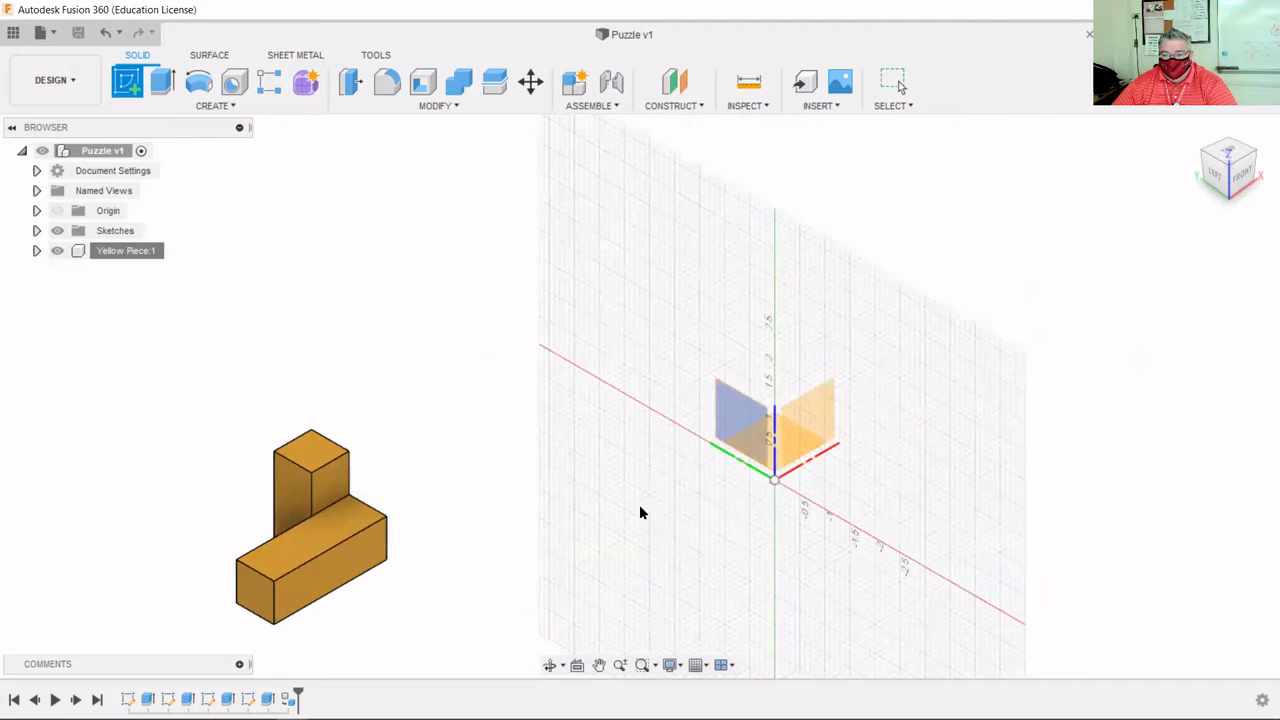
{"action": "left_click", "coordinate": [893, 367]}
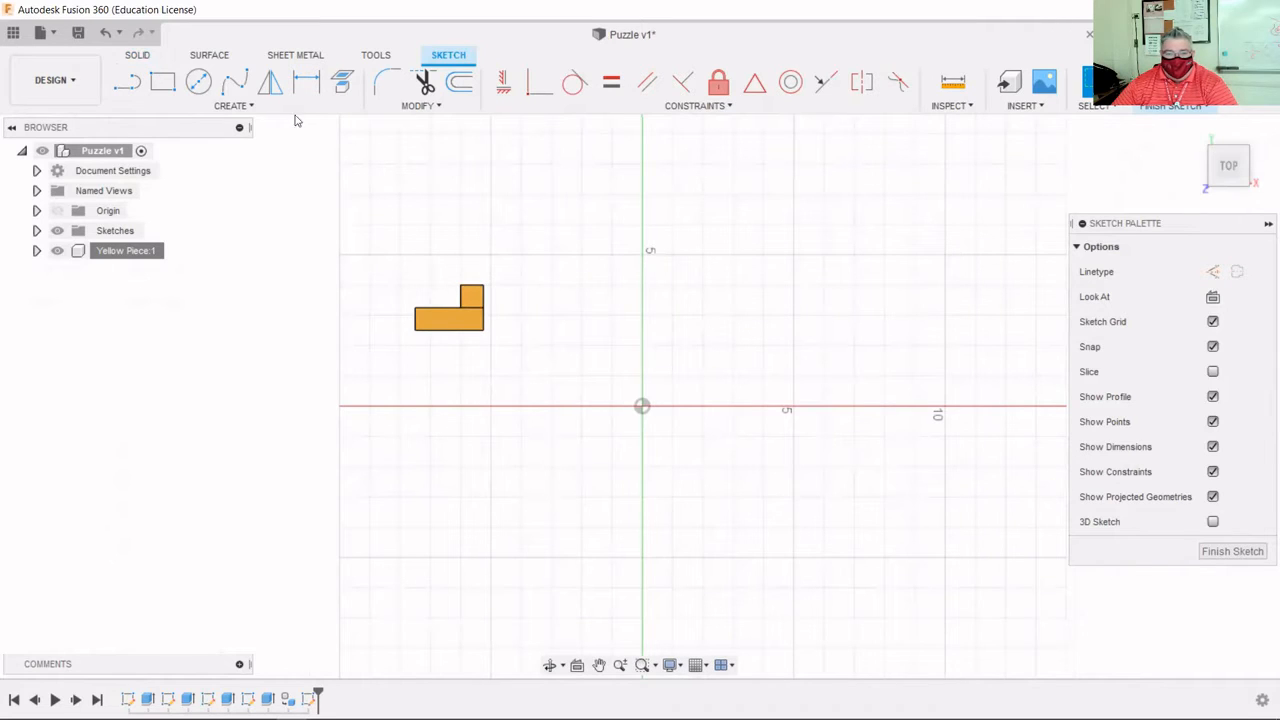
Draw a two-point rectangle above the horizontal axis, right of the yellow piece.
{"action": "left_click", "coordinate": [163, 82]}
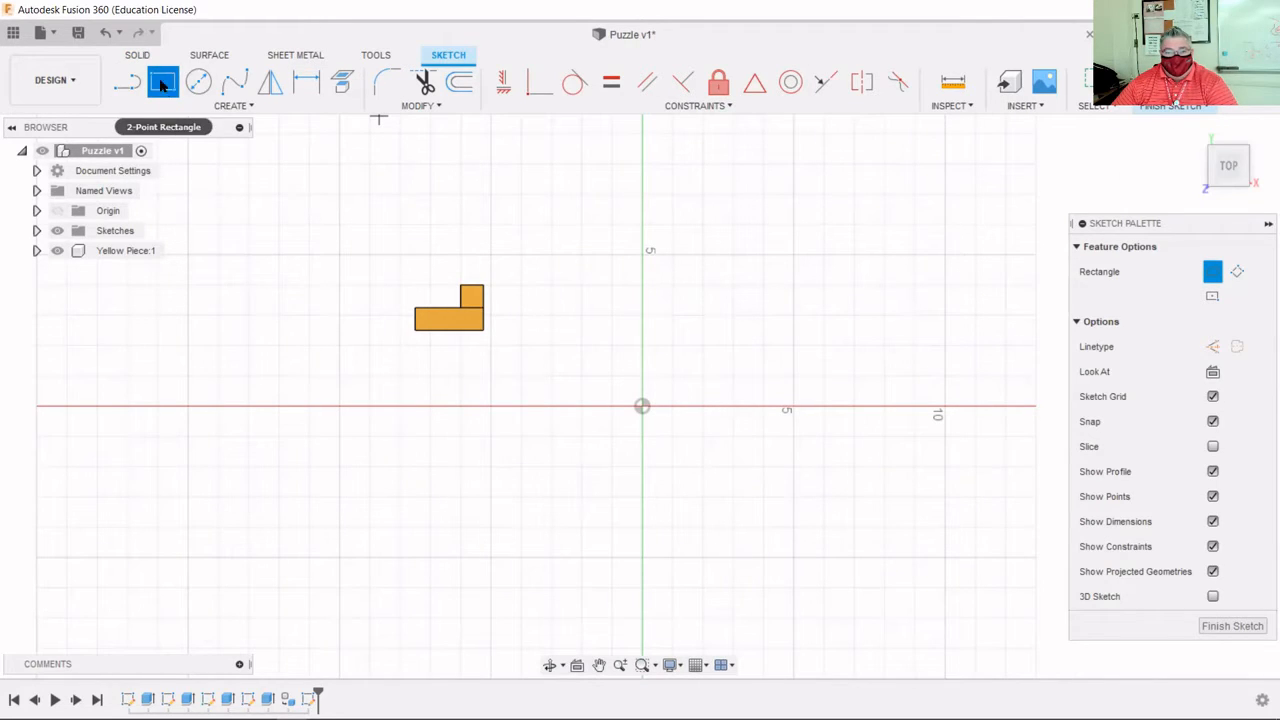
{"action": "left_click", "coordinate": [733, 255]}
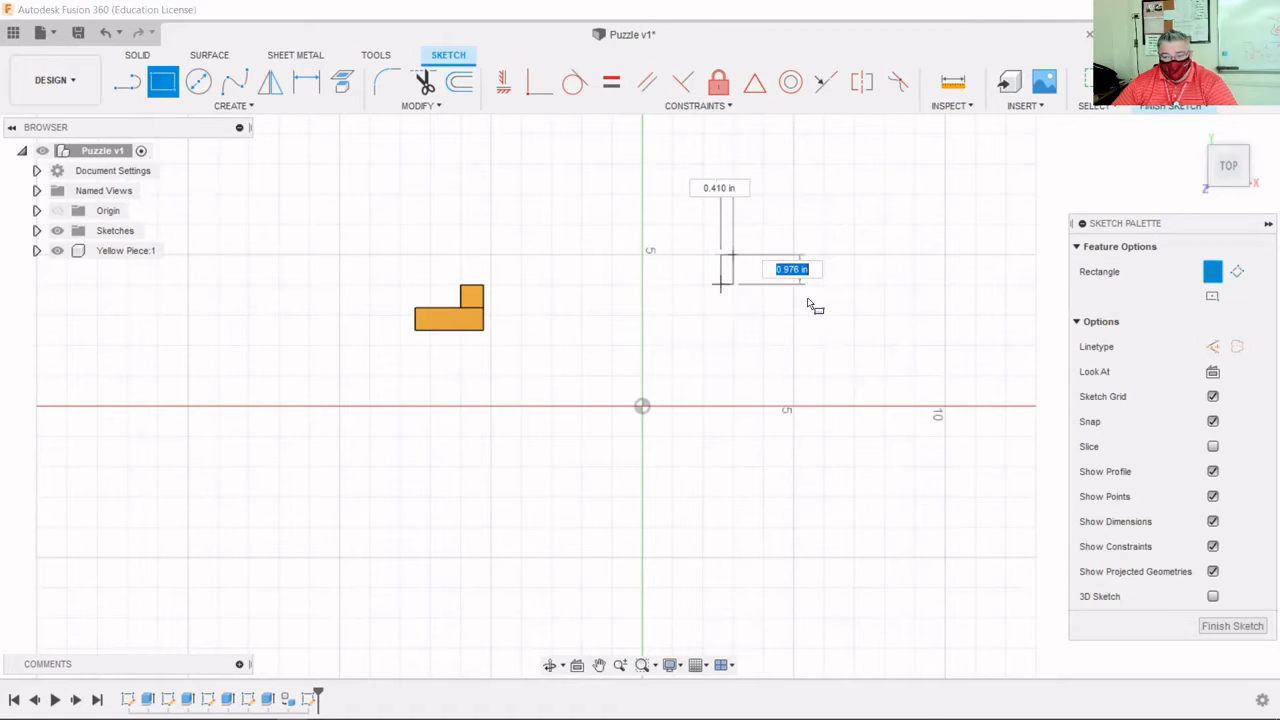
{"action": "left_click", "coordinate": [809, 303]}
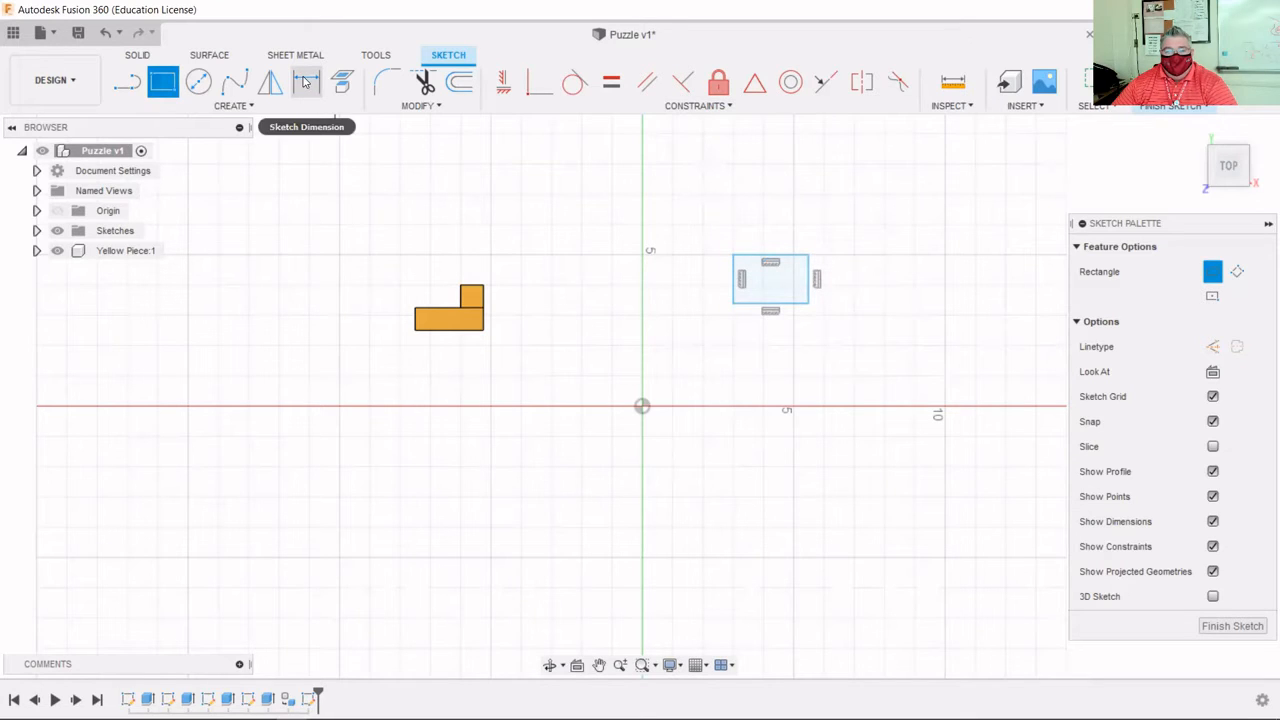
{"action": "scroll", "coordinate": [874, 237], "scroll_direction": "up", "scroll_amount": 3}
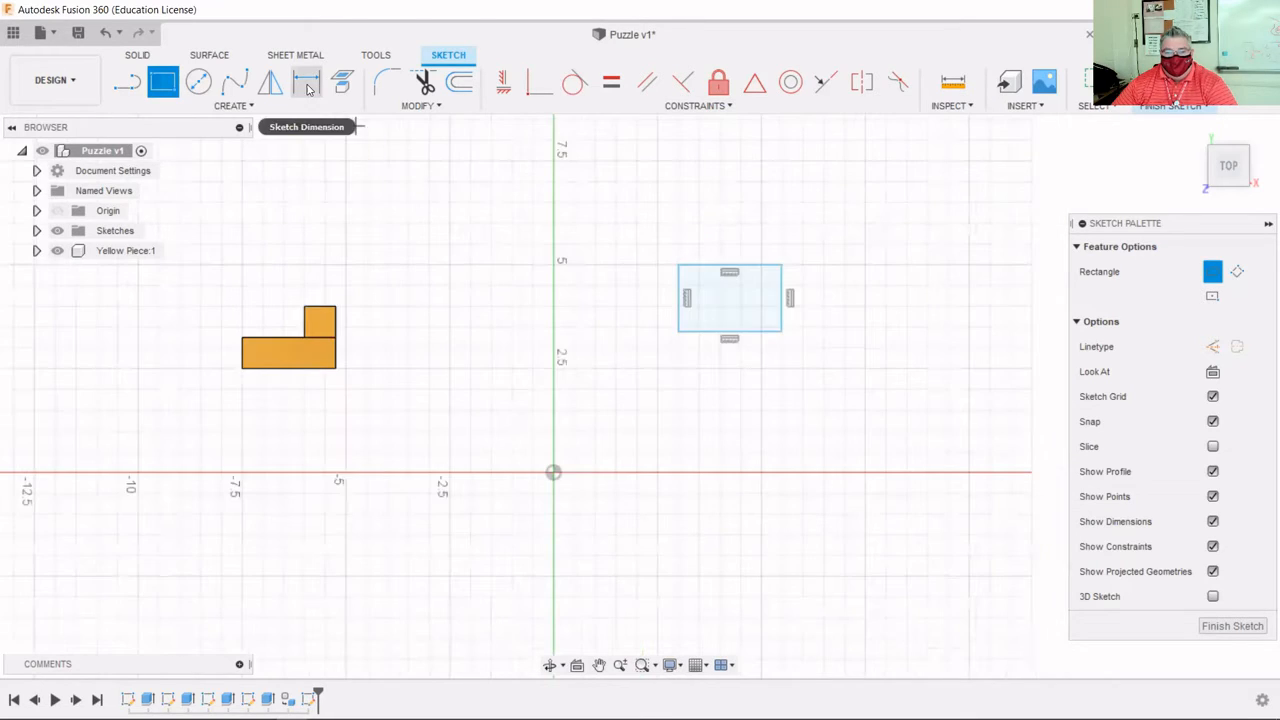
{"action": "left_click", "coordinate": [307, 86]}
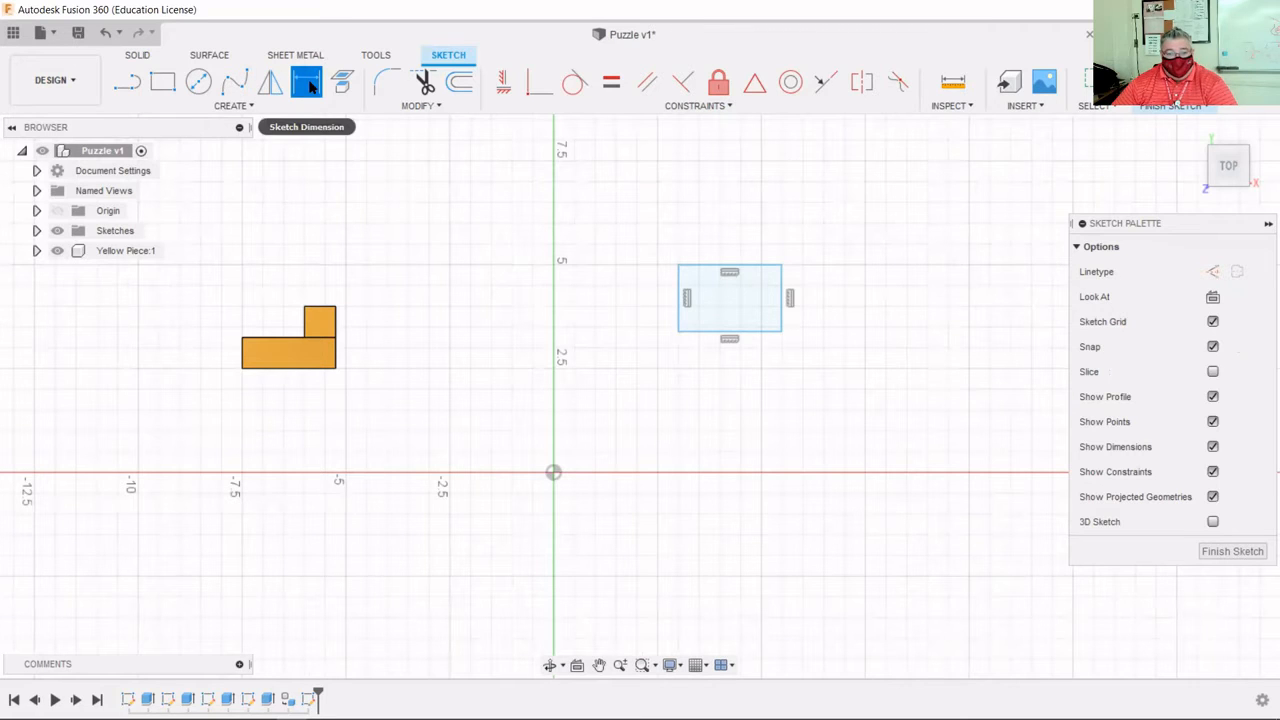
Dimension the rectangle's top and right edges to 0.75 in, making it a square.
{"action": "left_click", "coordinate": [754, 268]}
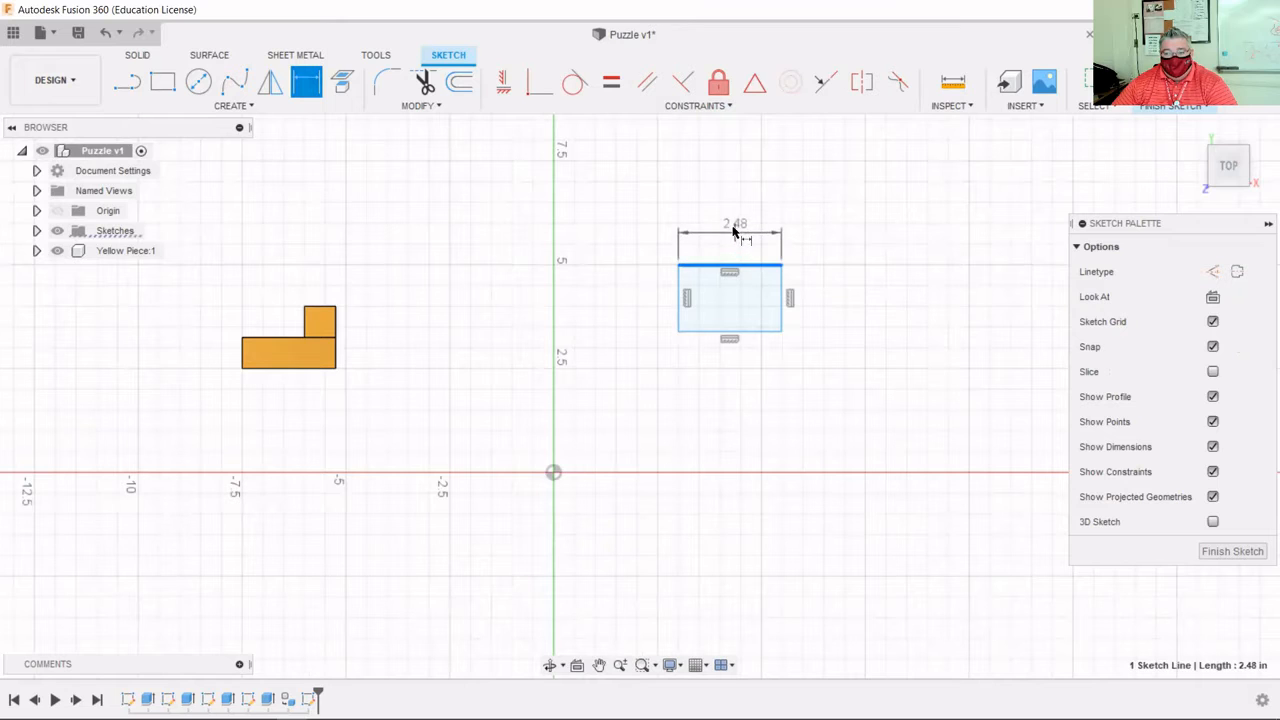
{"action": "left_click", "coordinate": [730, 220]}
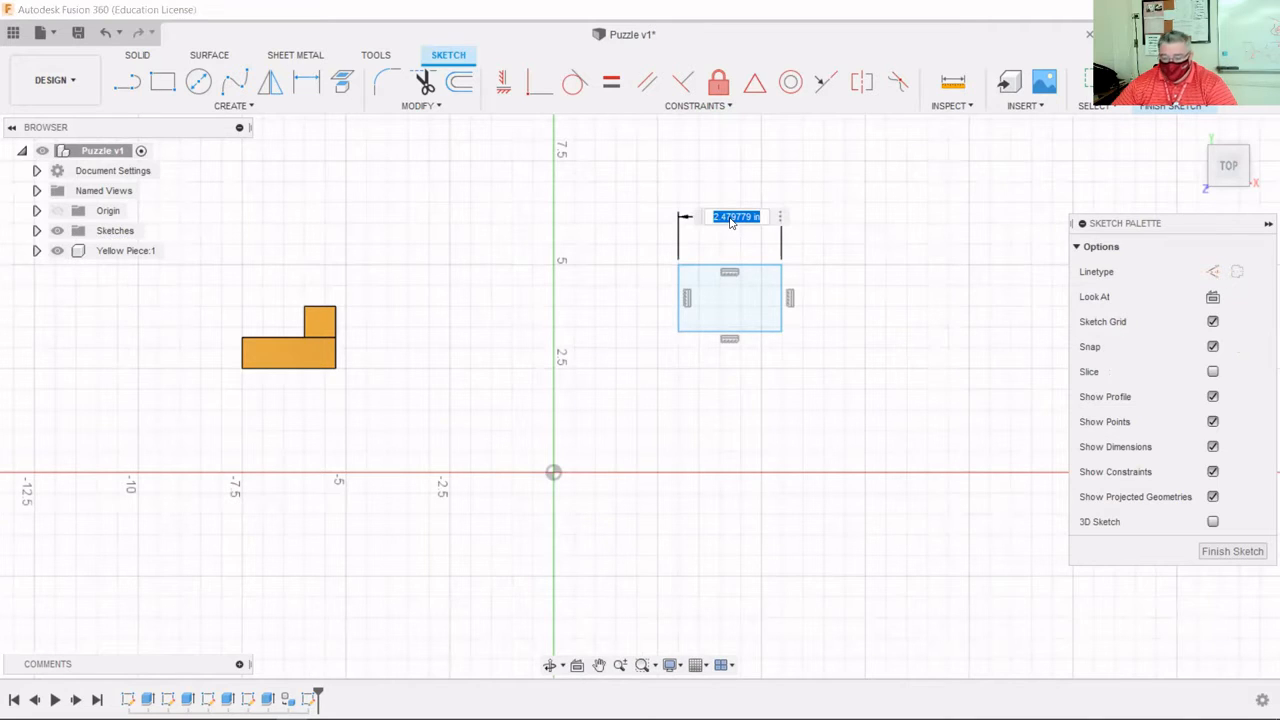
{"action": "key", "text": "BackSpace"}
{"action": "type", "text": "75"}
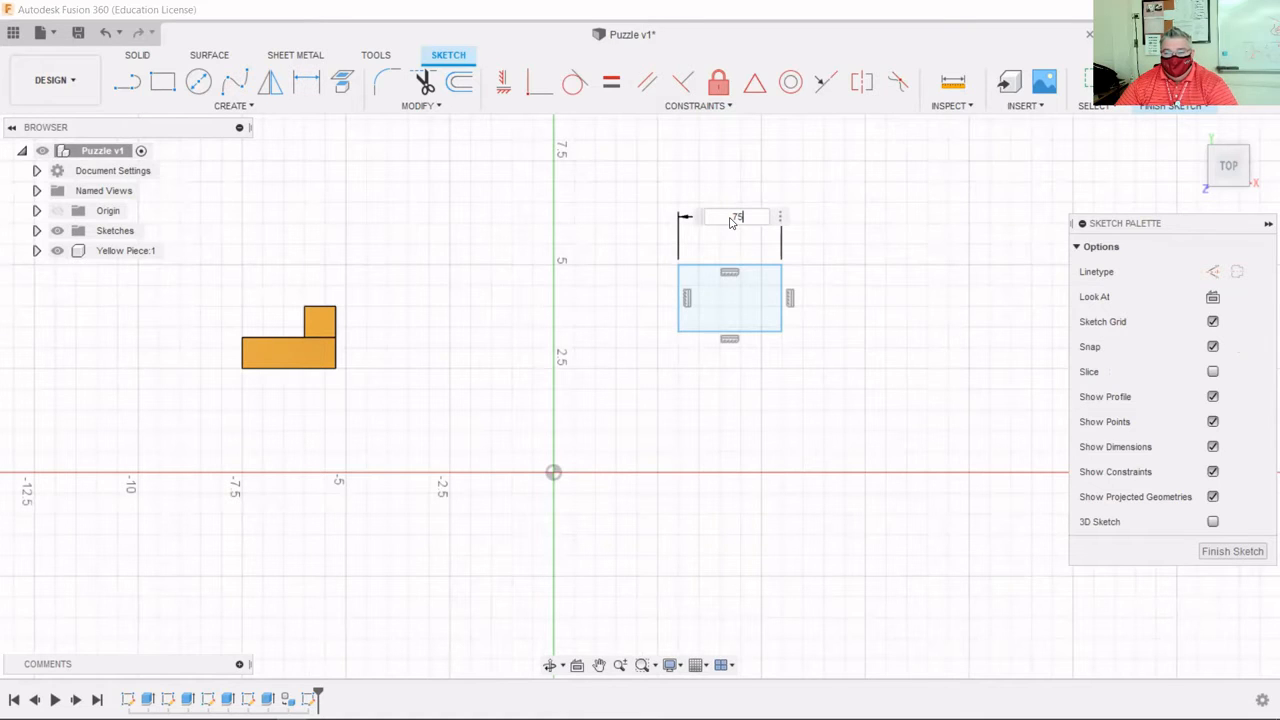
{"action": "key", "text": "Return"}
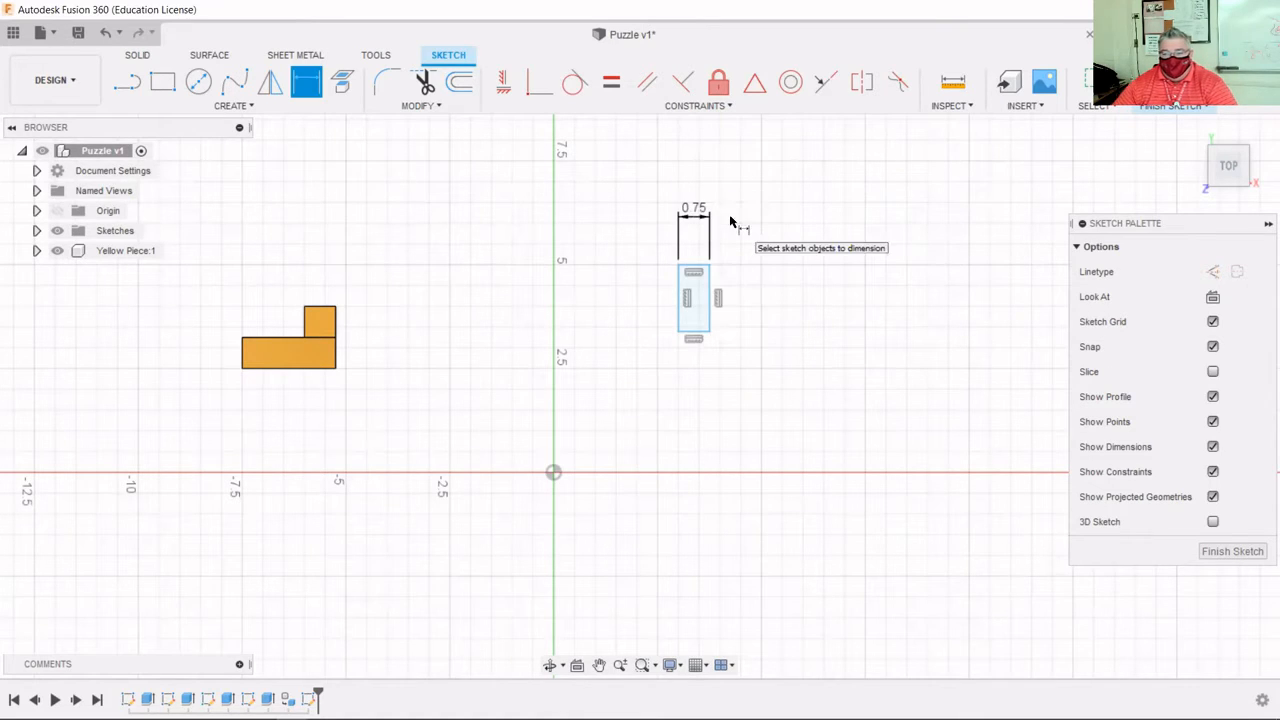
{"action": "left_click", "coordinate": [707, 295]}
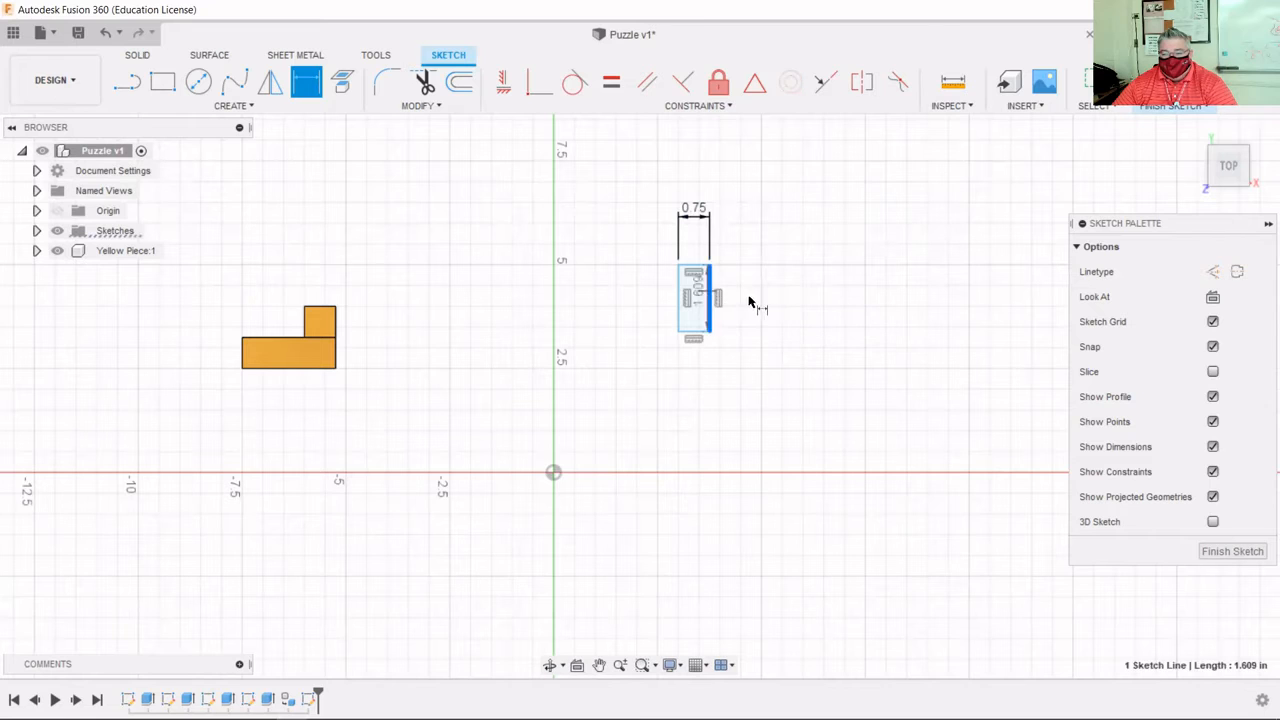
{"action": "left_click", "coordinate": [761, 300]}
{"action": "key", "text": "BackSpace"}
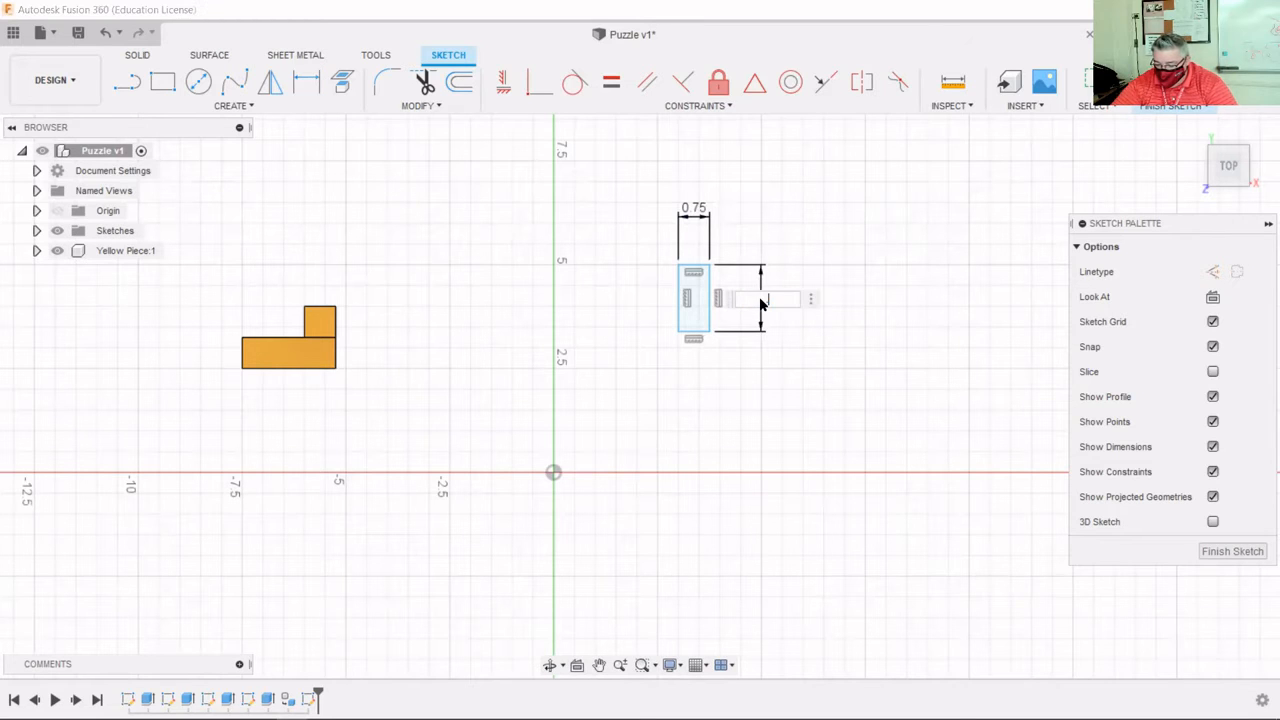
{"action": "key", "text": "Return"}
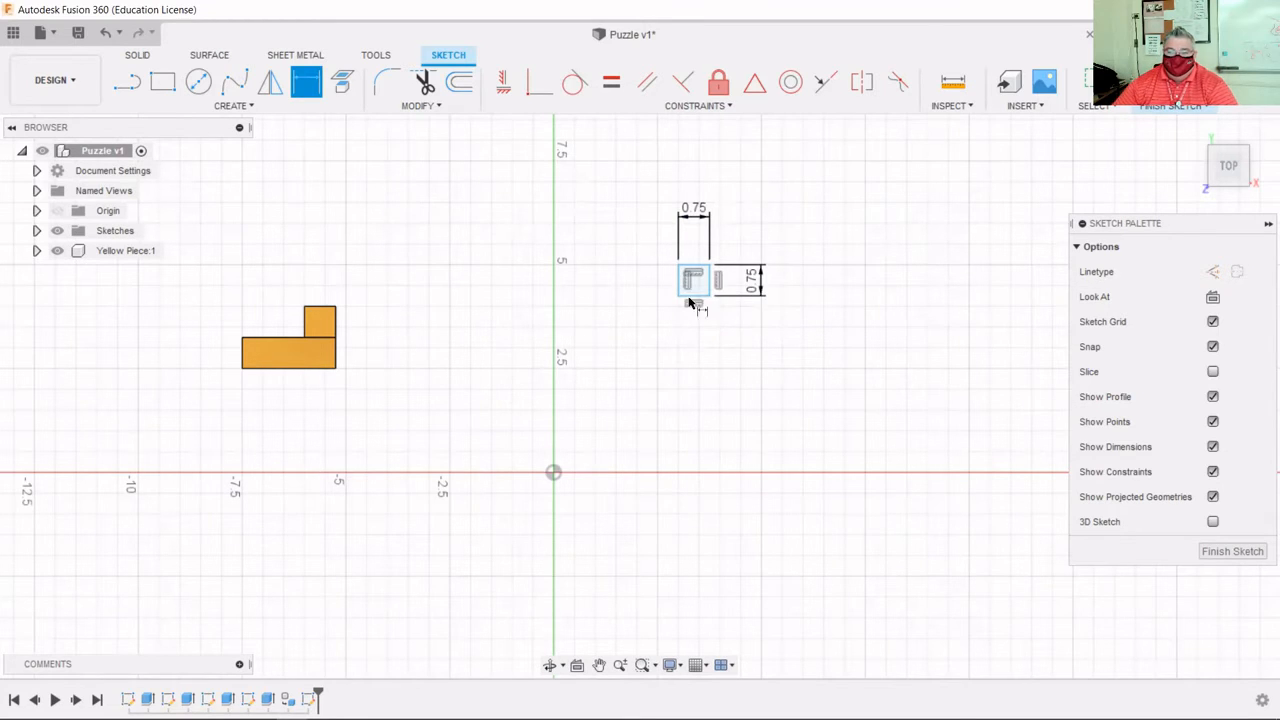
Move the width and height dimensions closer to the square and finish the sketch.
{"action": "scroll", "coordinate": [780, 290], "scroll_direction": "up", "scroll_amount": 3}
{"action": "scroll", "coordinate": [800, 275], "scroll_direction": "up", "scroll_amount": 4}
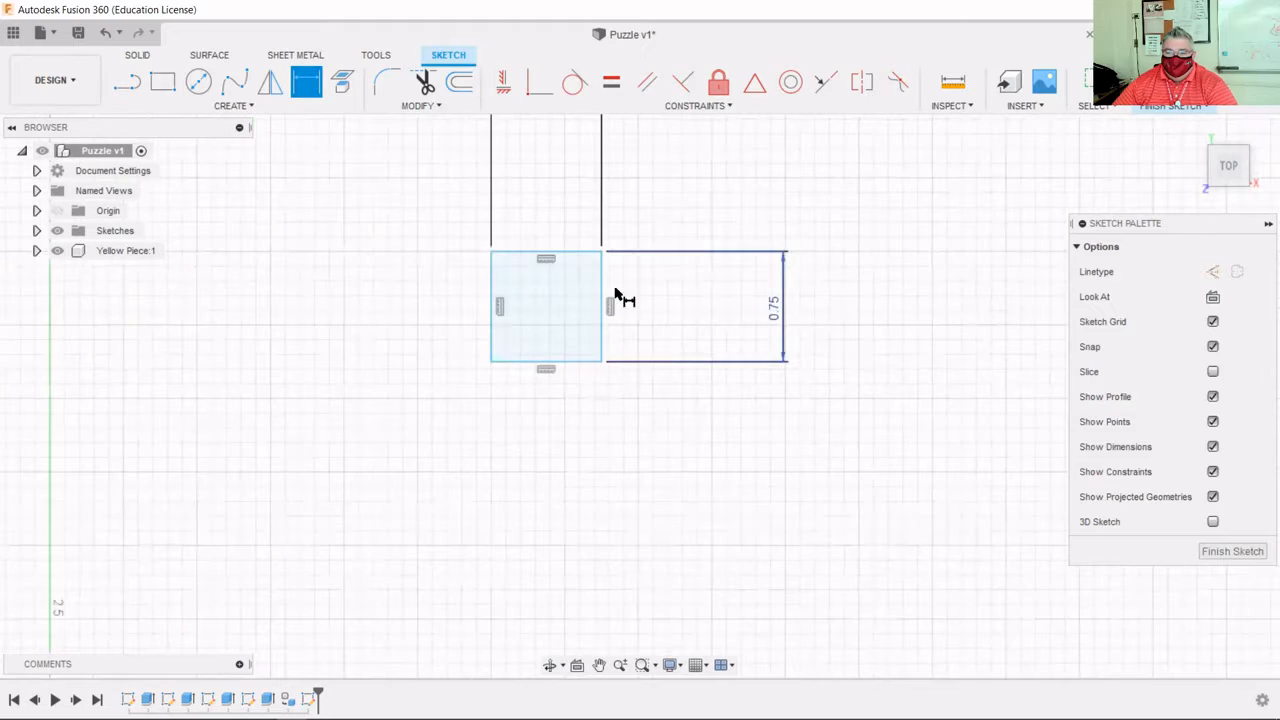
{"action": "left_click_drag", "start_coordinate": [763, 310], "coordinate": [651, 320]}
{"action": "scroll", "coordinate": [651, 320], "scroll_direction": "down", "scroll_amount": 2}
{"action": "left_click_drag", "start_coordinate": [589, 182], "coordinate": [646, 240]}
{"action": "key", "text": "d"}
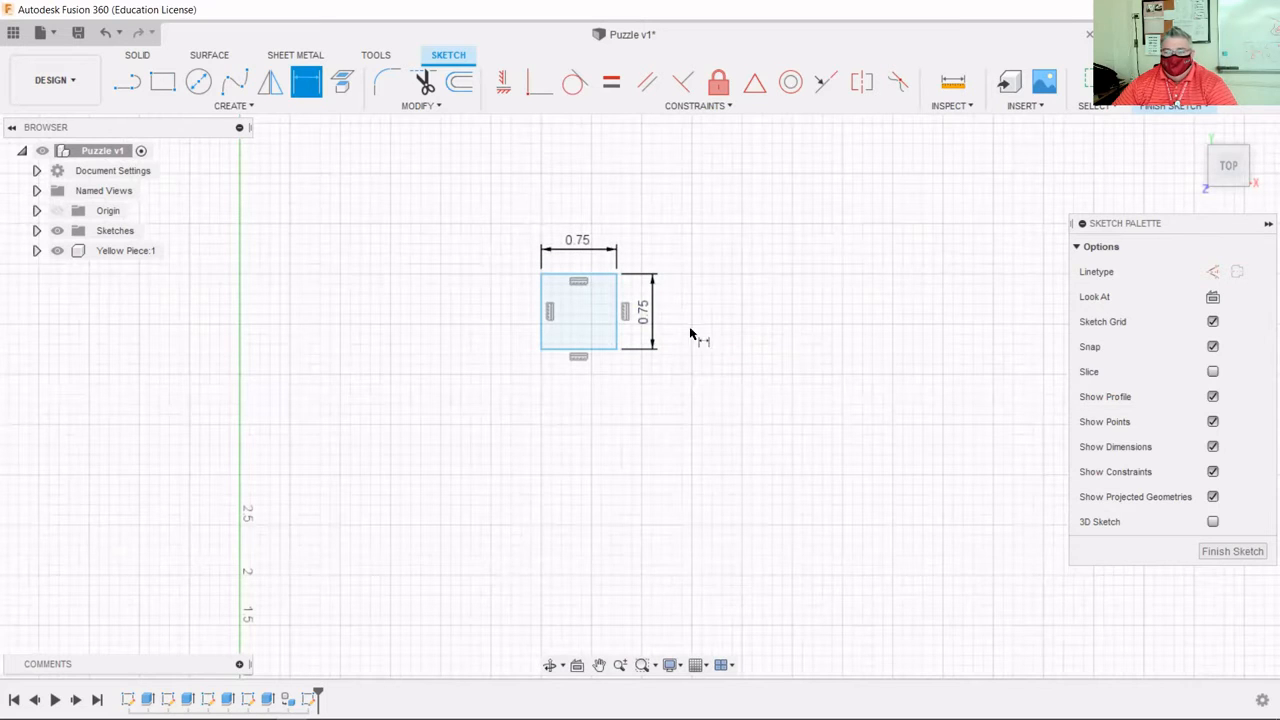
{"action": "scroll", "coordinate": [531, 300], "scroll_direction": "down", "scroll_amount": 3}
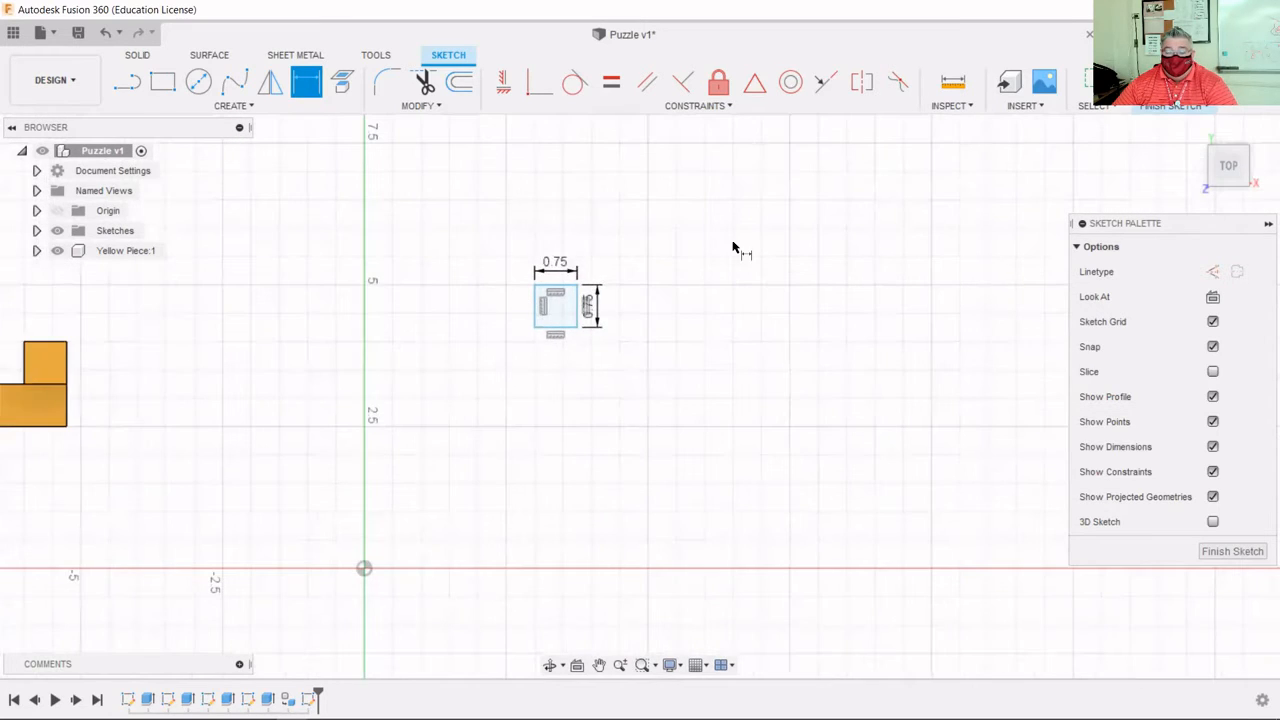
{"action": "scroll", "coordinate": [740, 250], "scroll_direction": "down", "scroll_amount": 1}
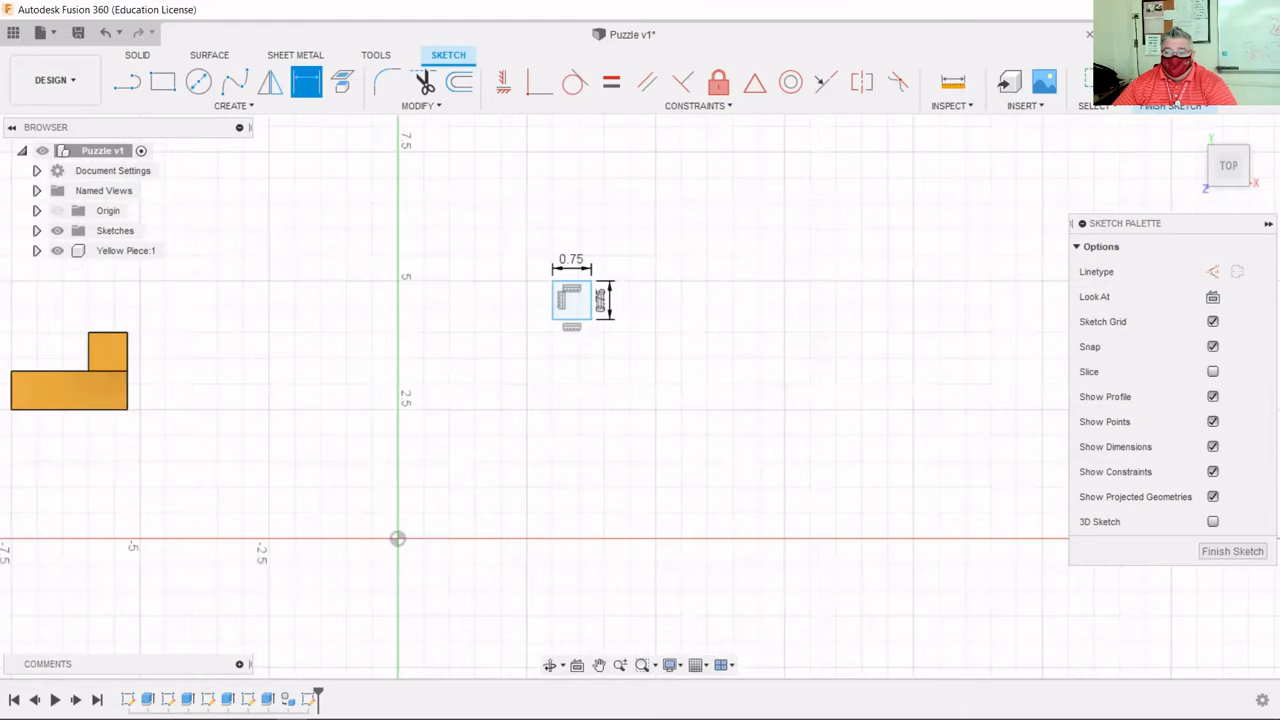
{"action": "left_click", "coordinate": [1174, 88]}
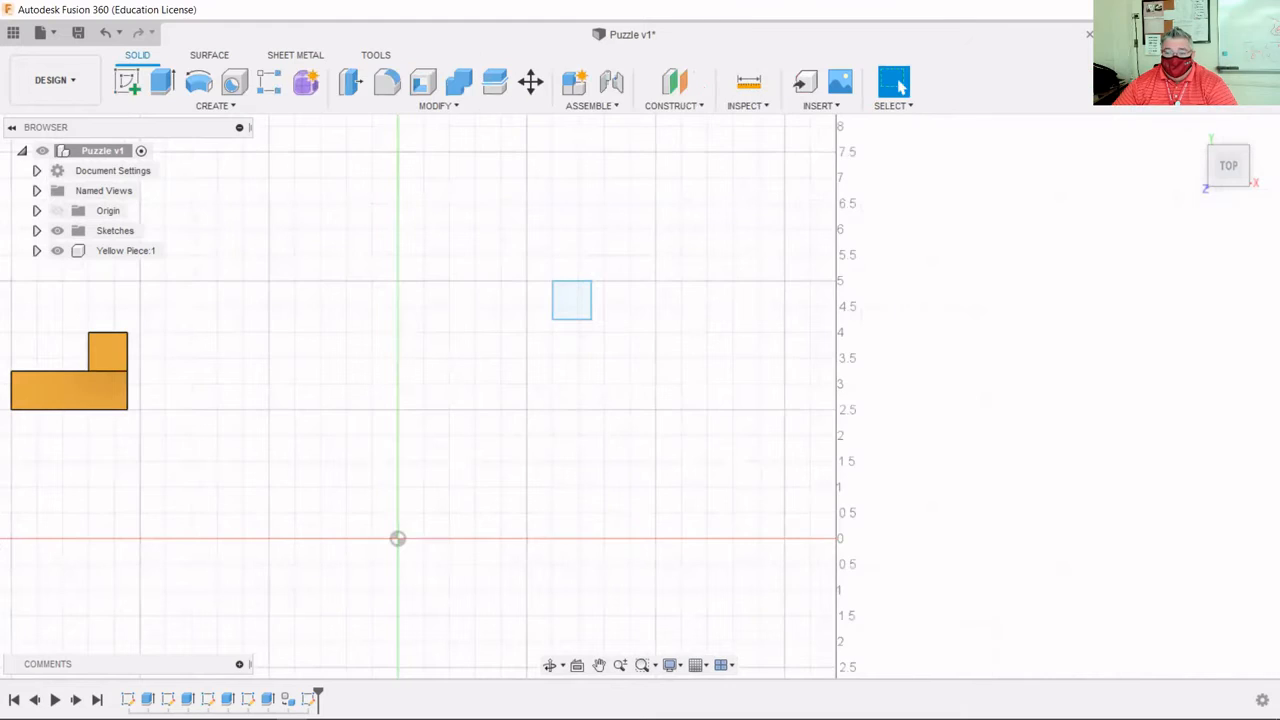
Extrude the square profile 0.75 in into a new gray solid body.
{"action": "left_click", "coordinate": [163, 84]}
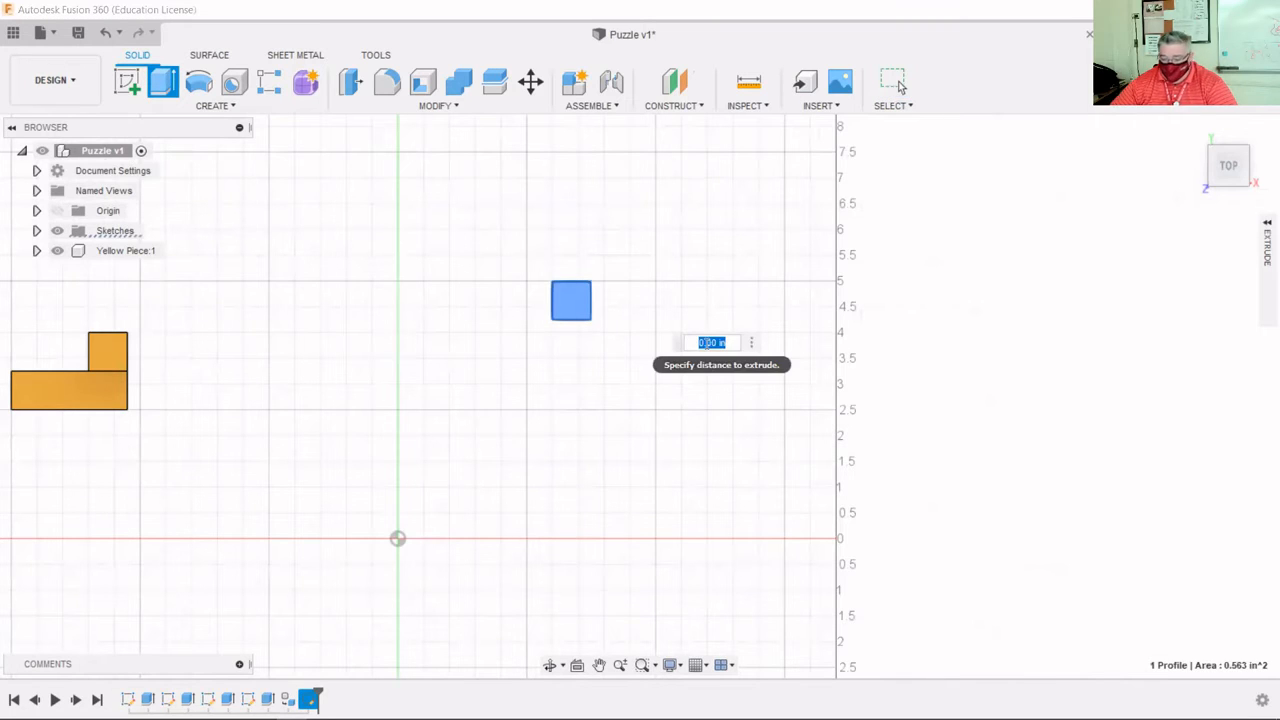
{"action": "type", "text": ".75"}
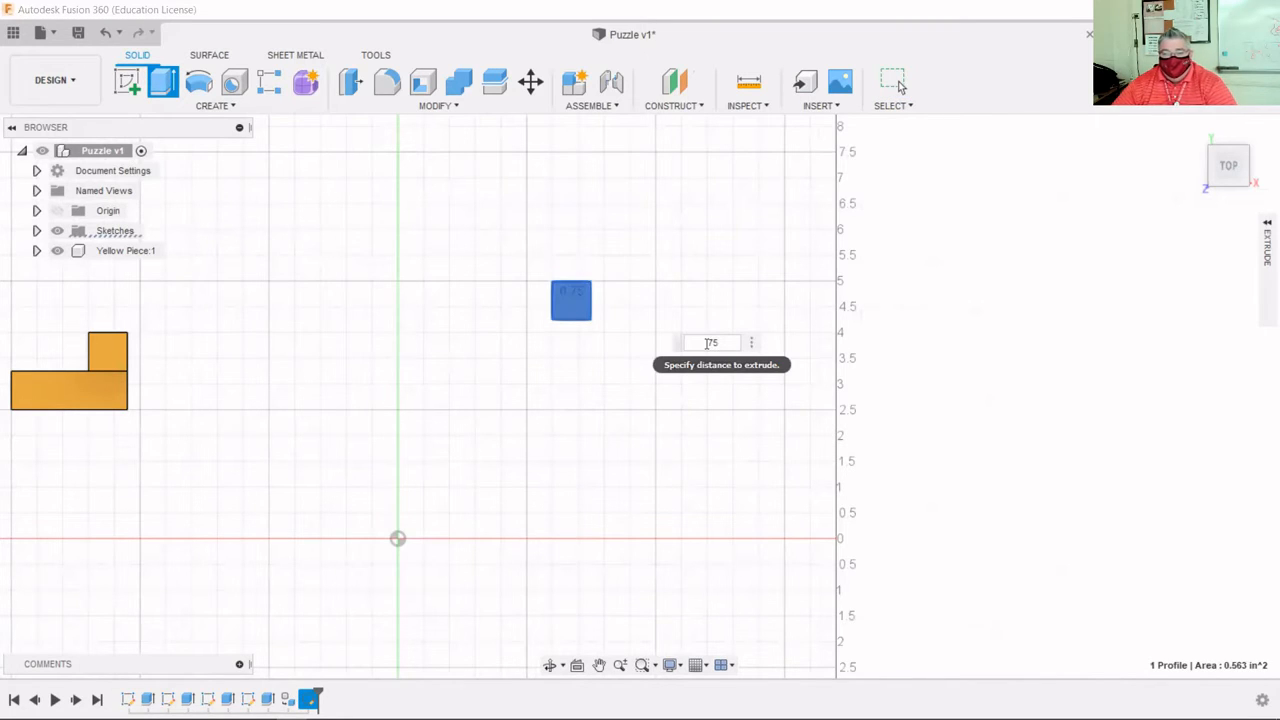
{"action": "key", "text": "Return"}
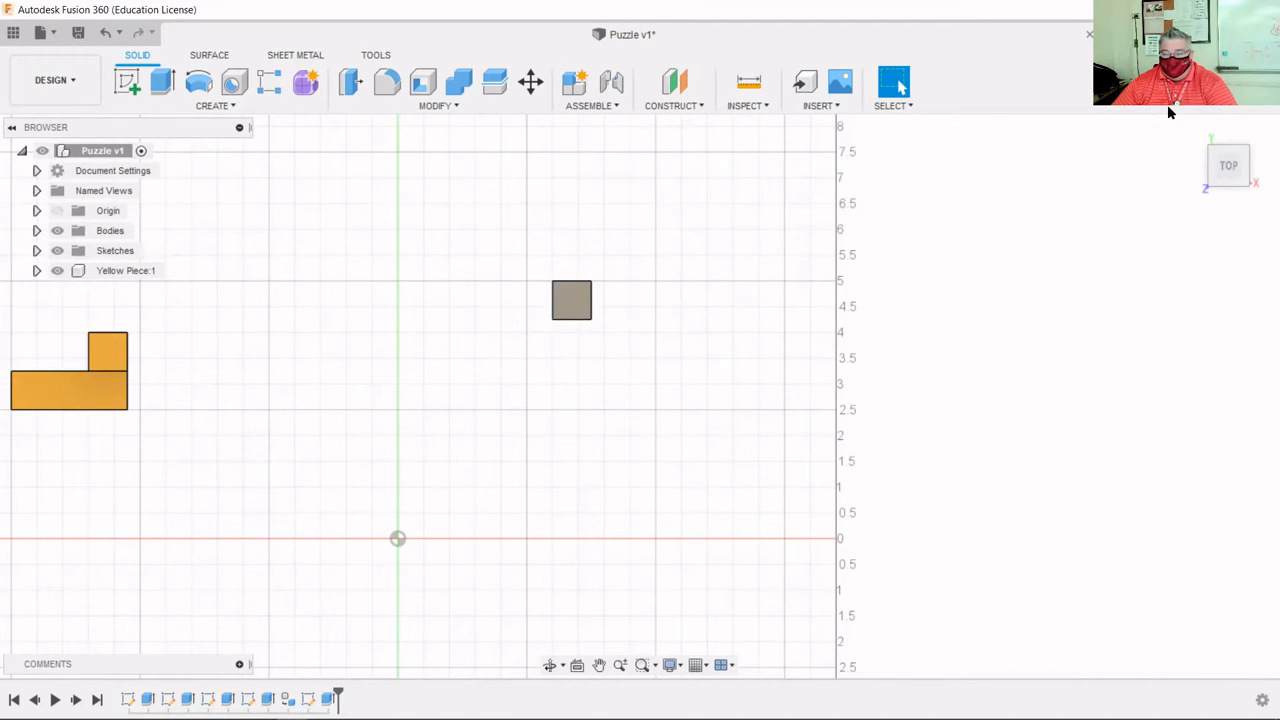
{"action": "mouse_move", "coordinate": [1200, 137]}
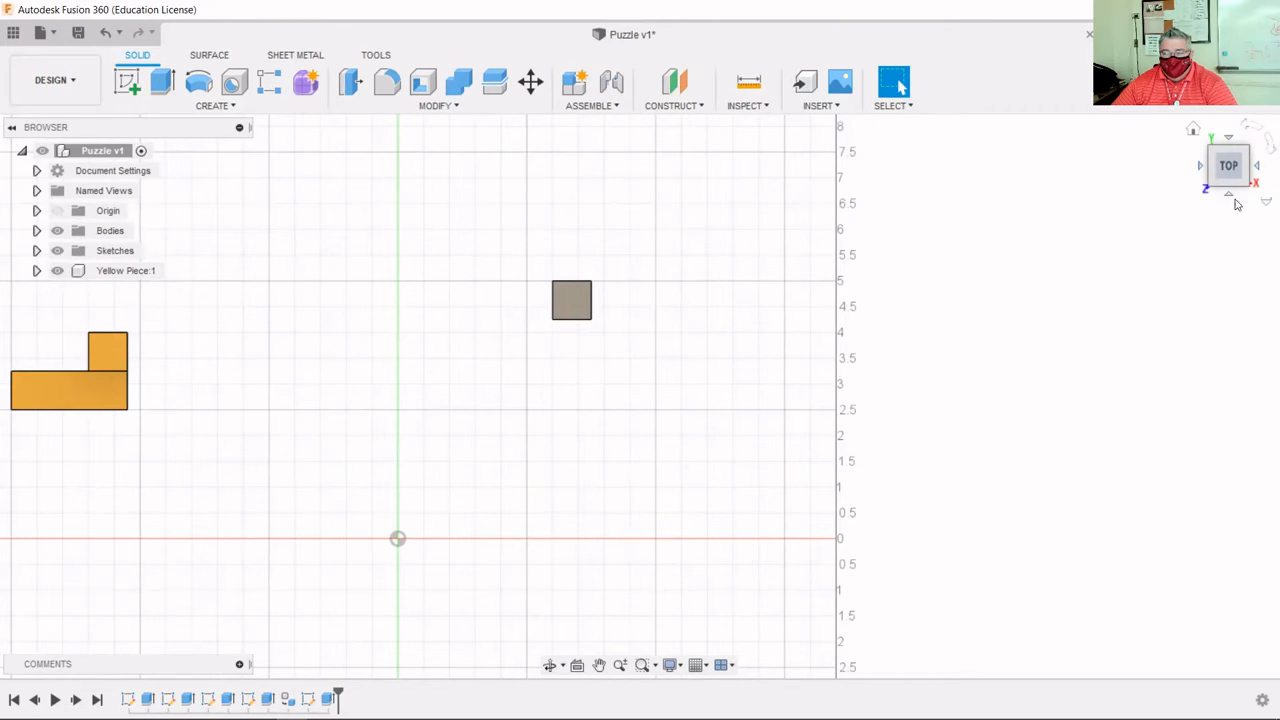
Return to the Home isometric view and zoom so the yellow L-piece and gray cube both show.
{"action": "left_click", "coordinate": [1197, 132]}
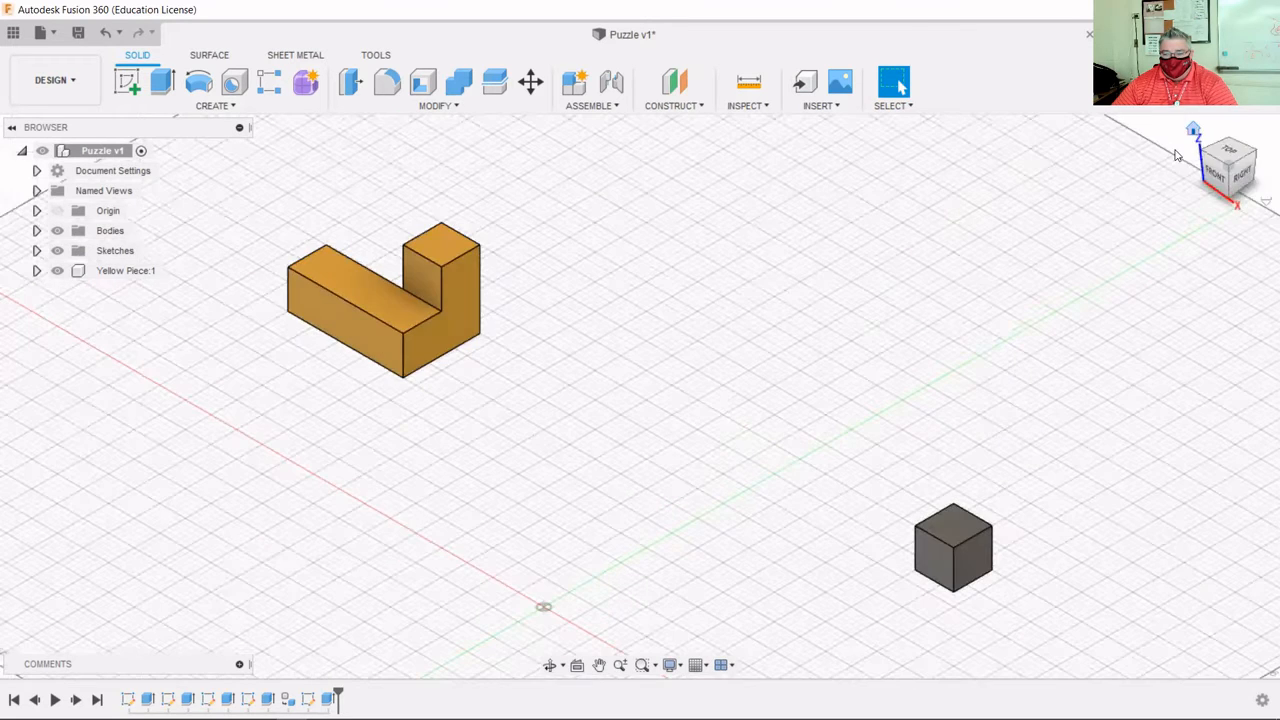
{"action": "scroll", "coordinate": [785, 300], "scroll_direction": "down", "scroll_amount": 4}
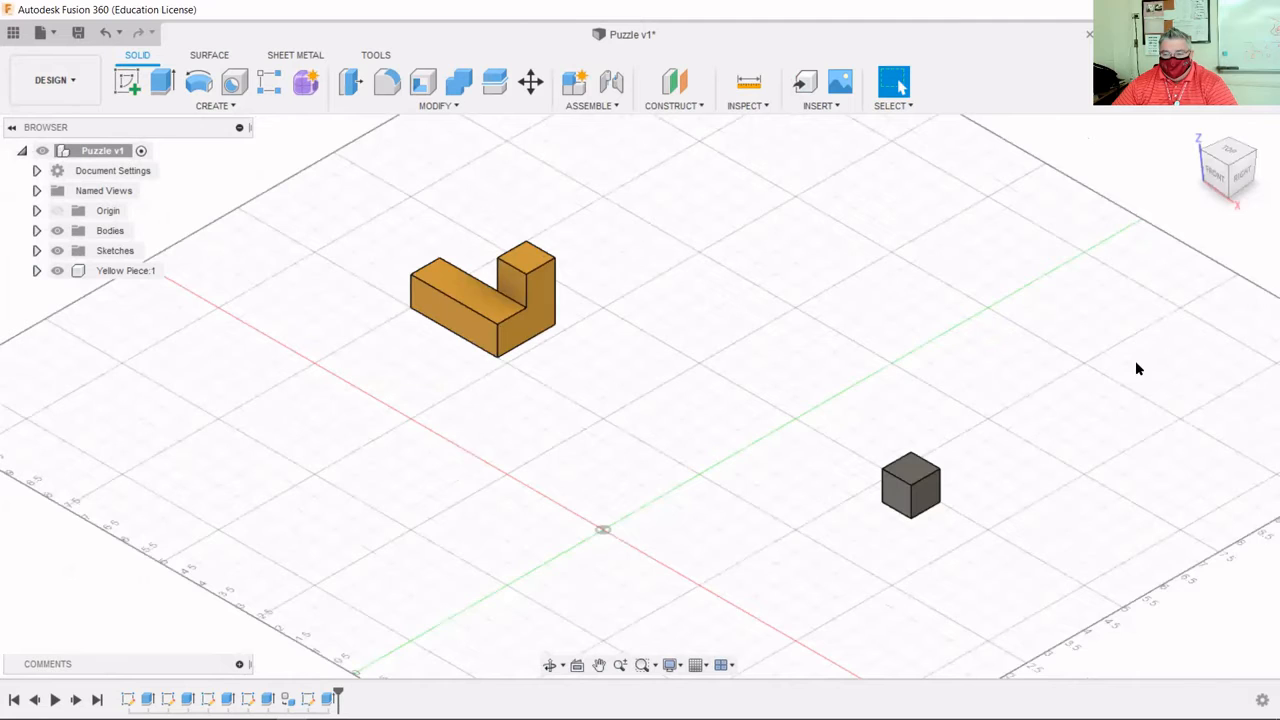
{"action": "scroll", "coordinate": [1137, 369], "scroll_direction": "down", "scroll_amount": 1}
{"action": "scroll", "coordinate": [1257, 426], "scroll_direction": "up", "scroll_amount": 3}
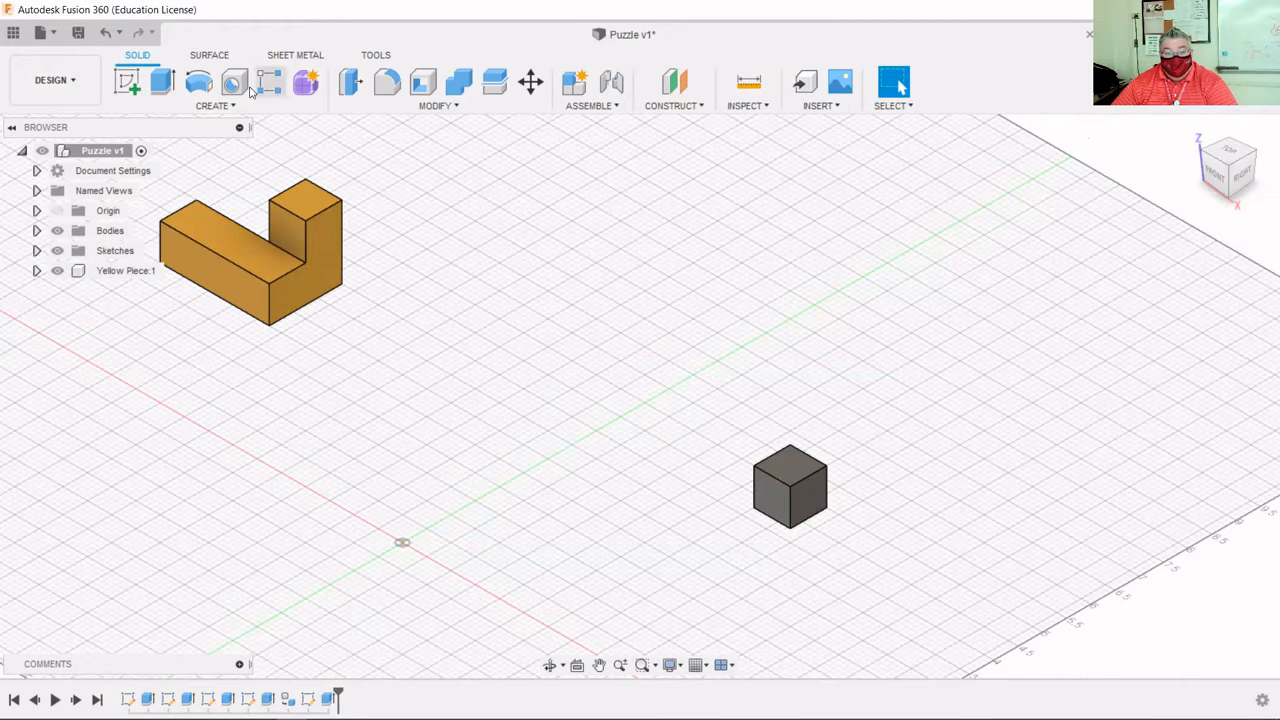
Sketch on the cube's front face, project that face's square outline into it, and finish.
{"action": "right_click", "coordinate": [779, 507]}
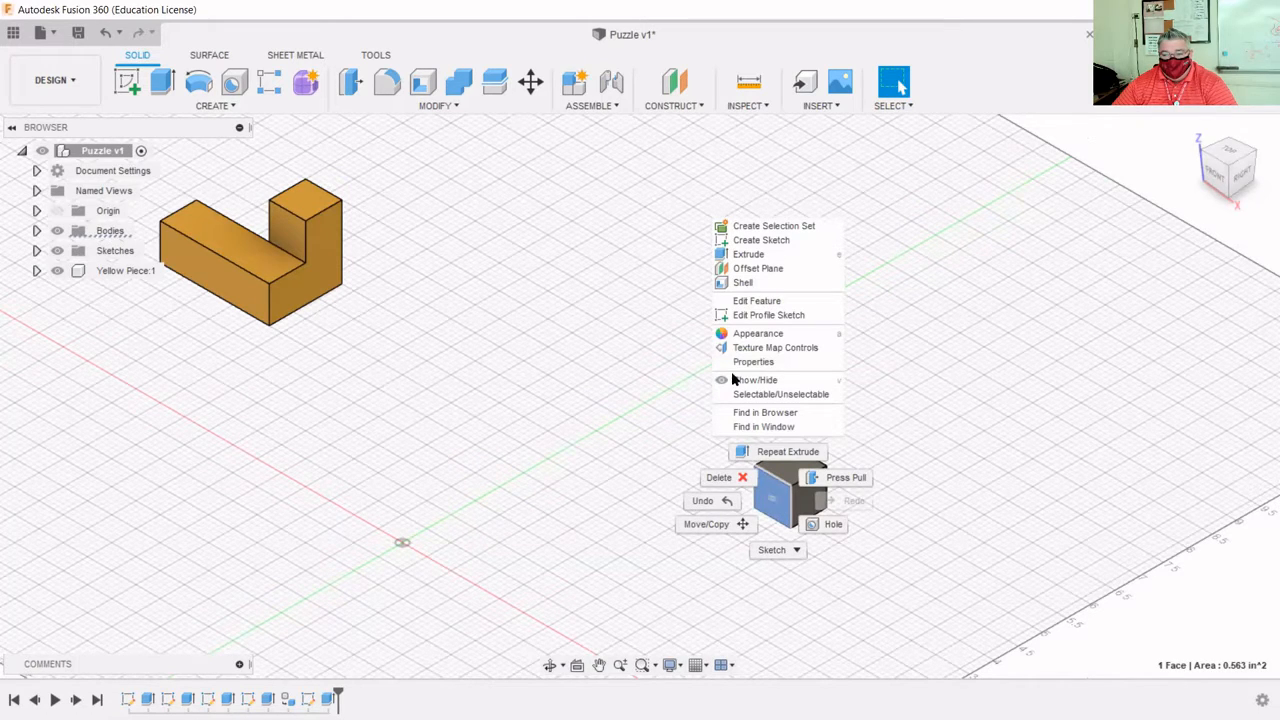
{"action": "left_click", "coordinate": [765, 241]}
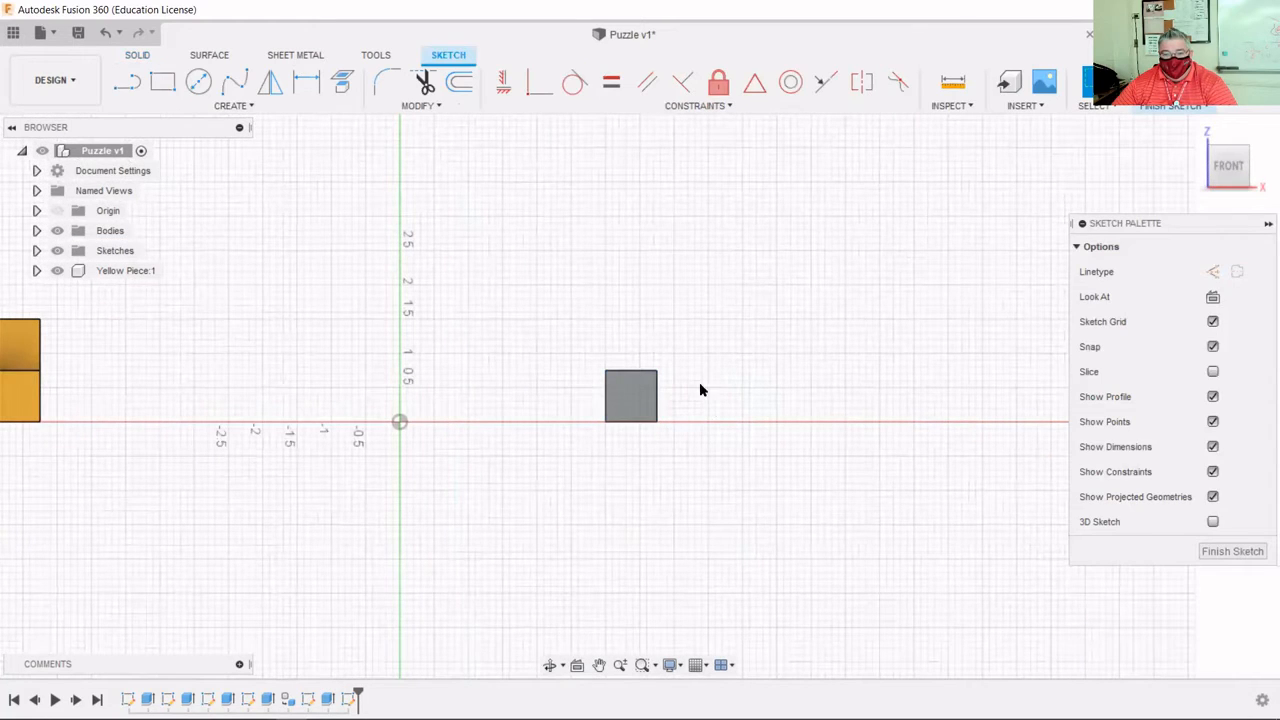
{"action": "left_click", "coordinate": [248, 110]}
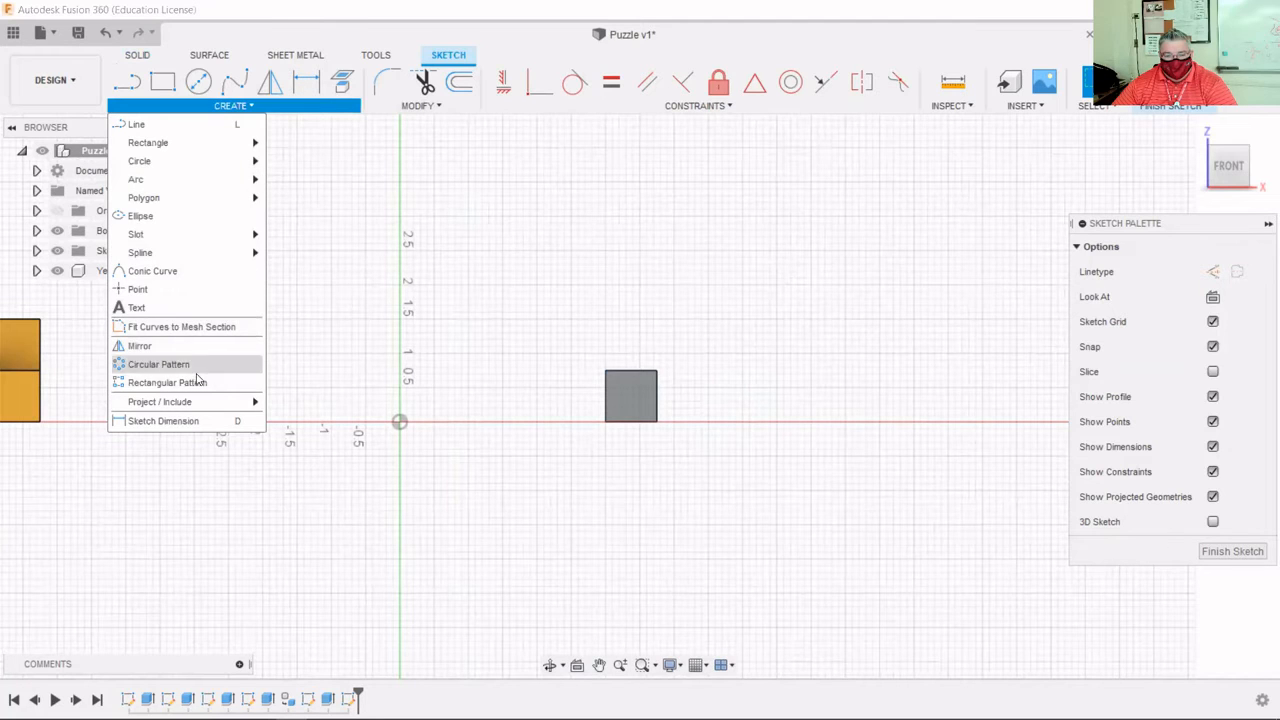
{"action": "mouse_move", "coordinate": [189, 403]}
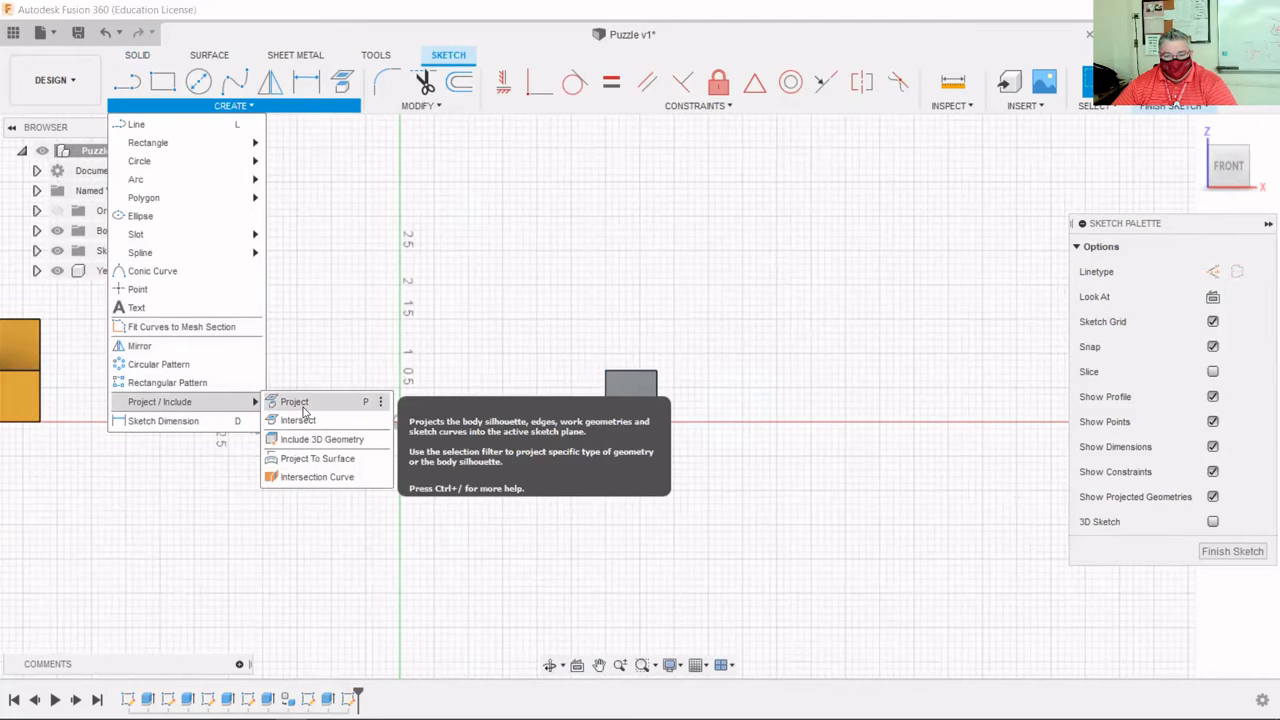
{"action": "left_click", "coordinate": [345, 86]}
{"action": "left_click", "coordinate": [628, 401]}
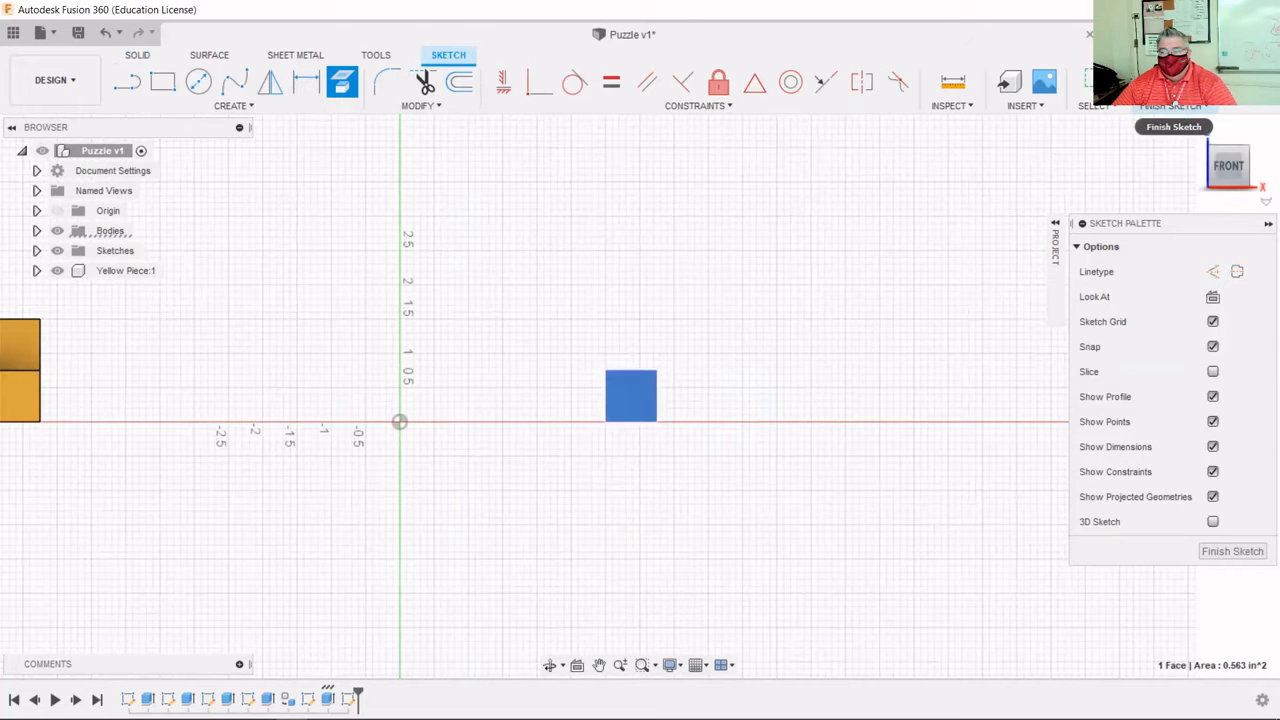
{"action": "left_click", "coordinate": [1172, 88]}
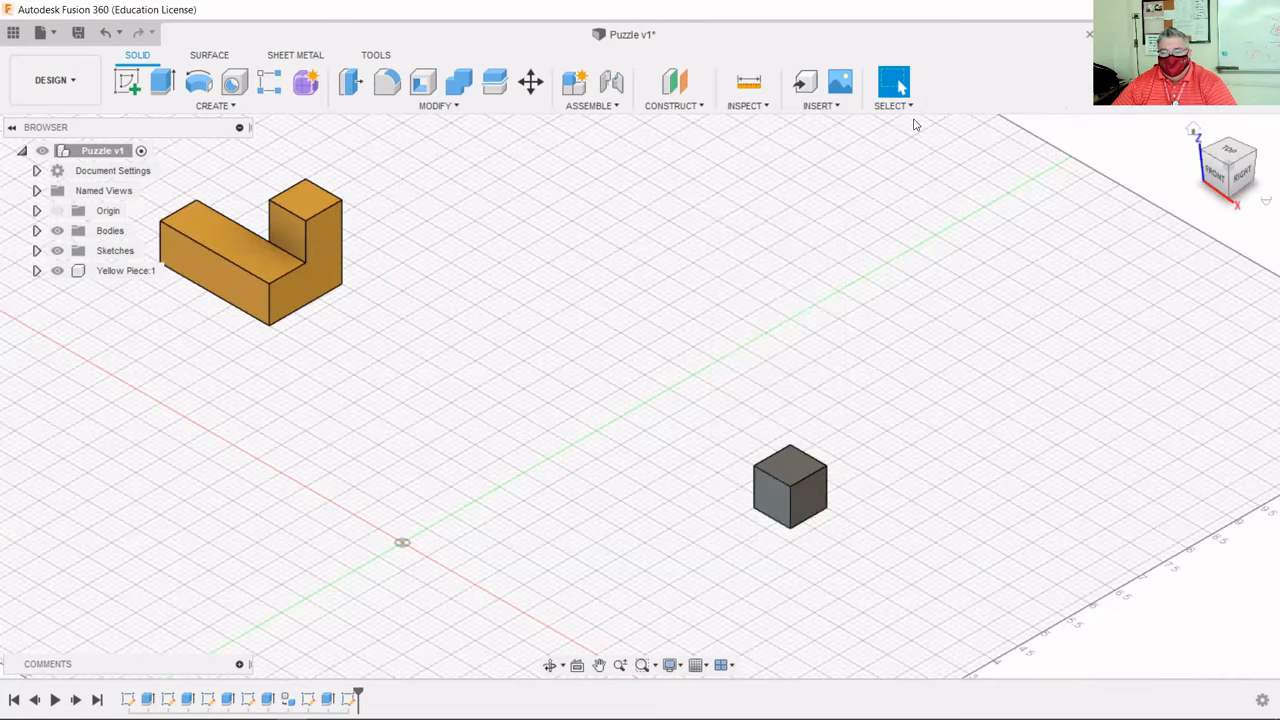
Extrude the projected front-face square 0.75 in, lengthening the cube into a rectangular block.
{"action": "left_click", "coordinate": [160, 86]}
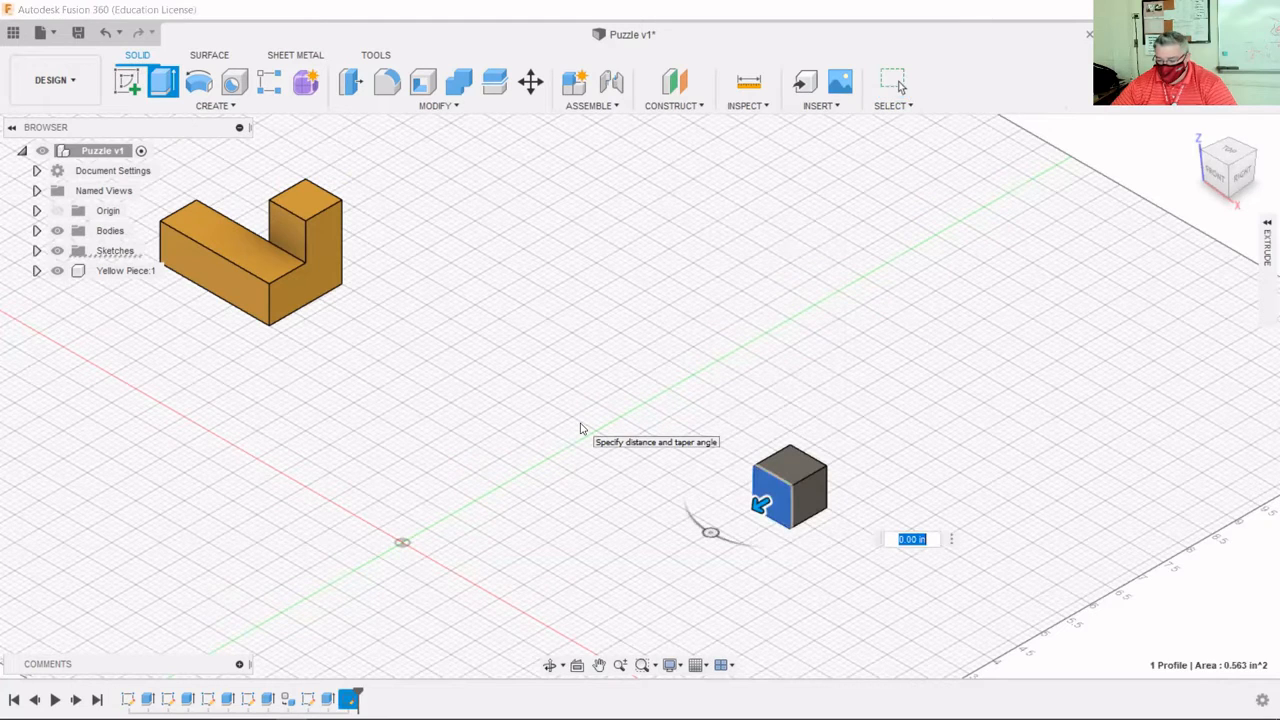
{"action": "type", "text": ".75"}
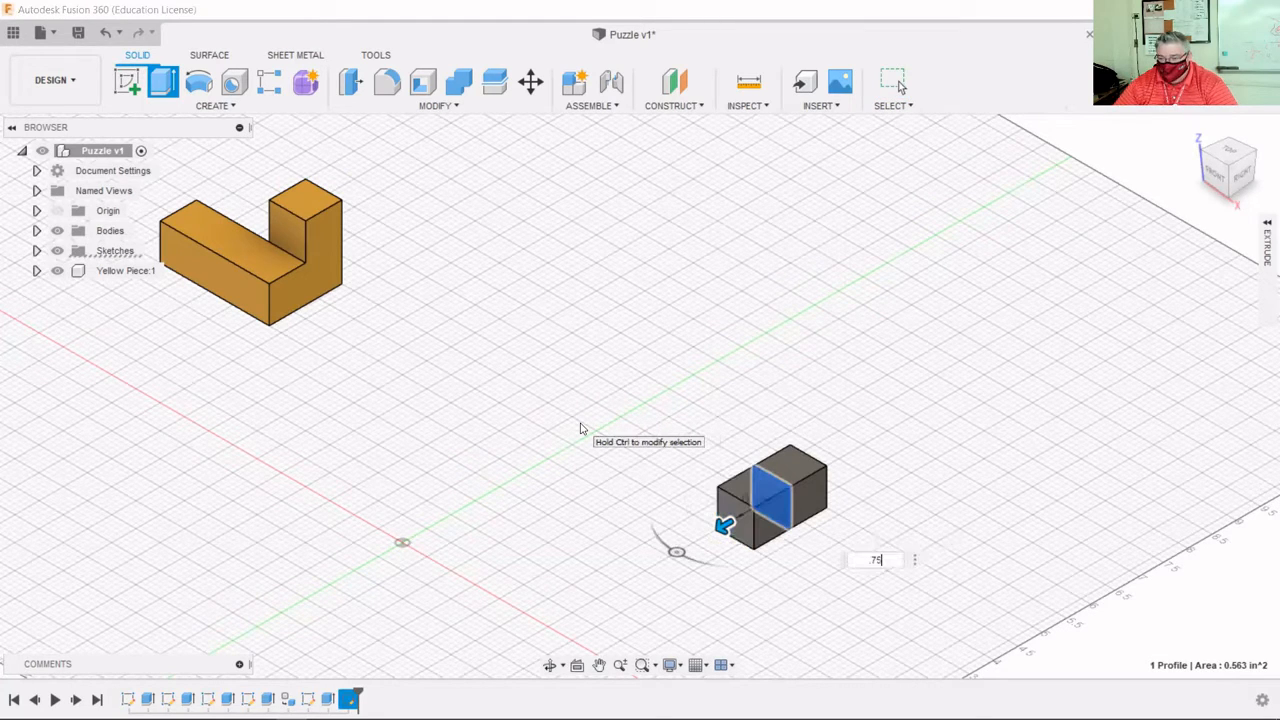
{"action": "key", "text": "Return"}
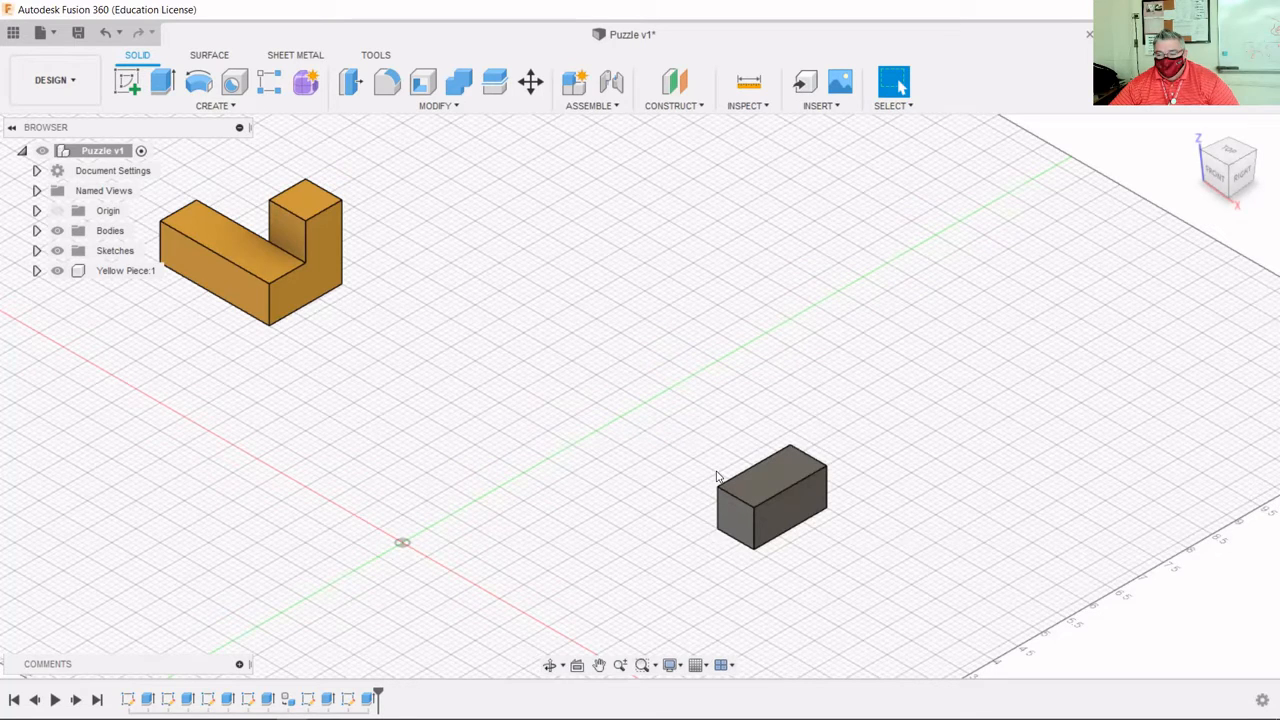
Create a finished sketch on the block's side face containing that face's projected outline.
{"action": "right_click", "coordinate": [783, 514]}
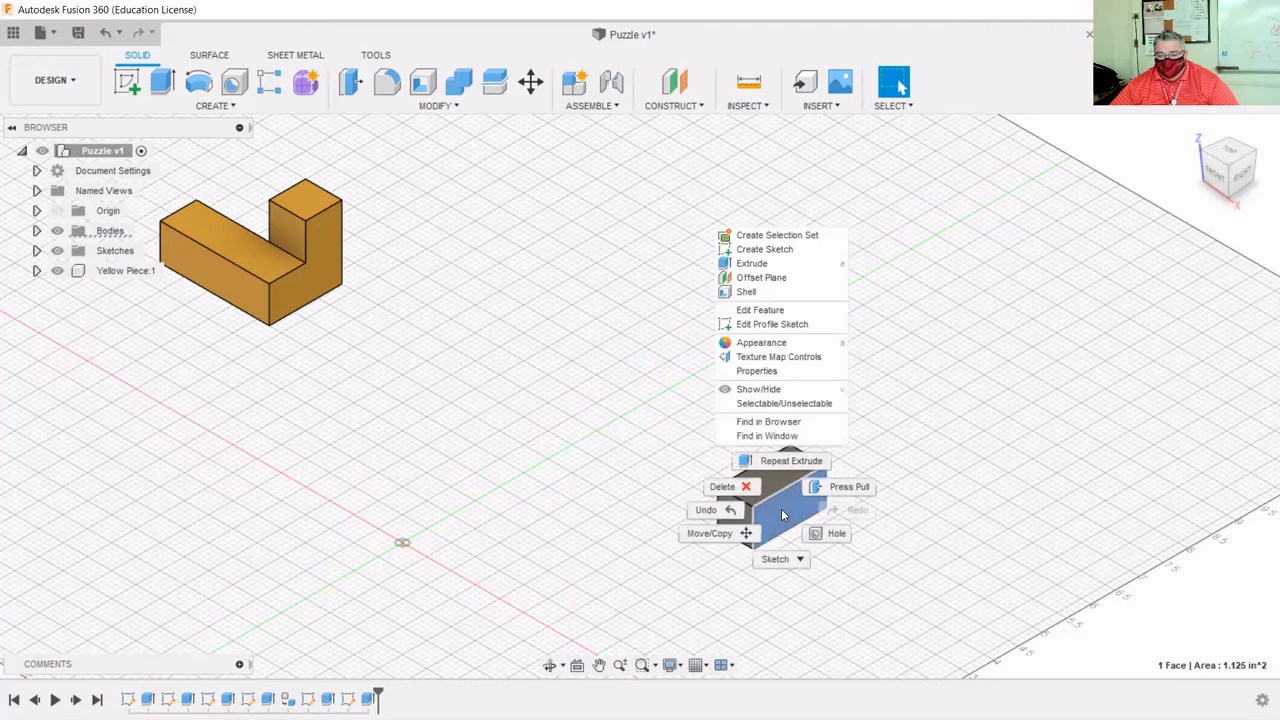
{"action": "left_click", "coordinate": [764, 249]}
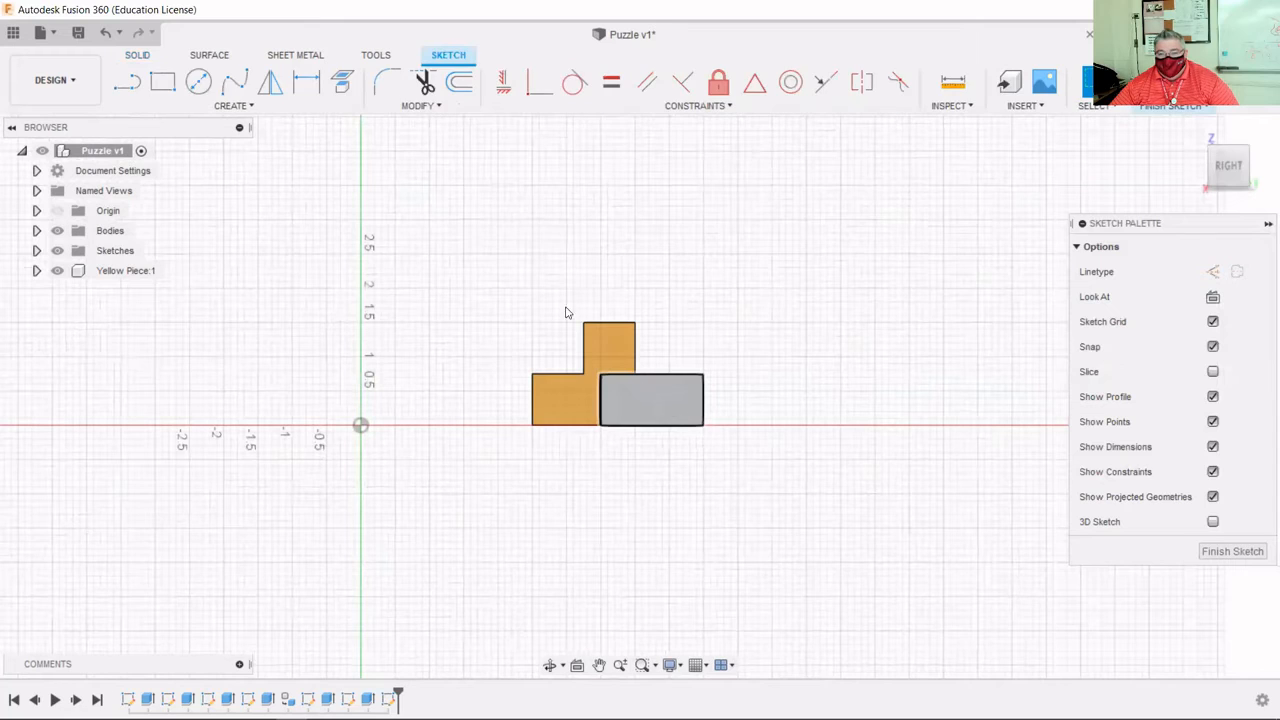
{"action": "left_click", "coordinate": [341, 82]}
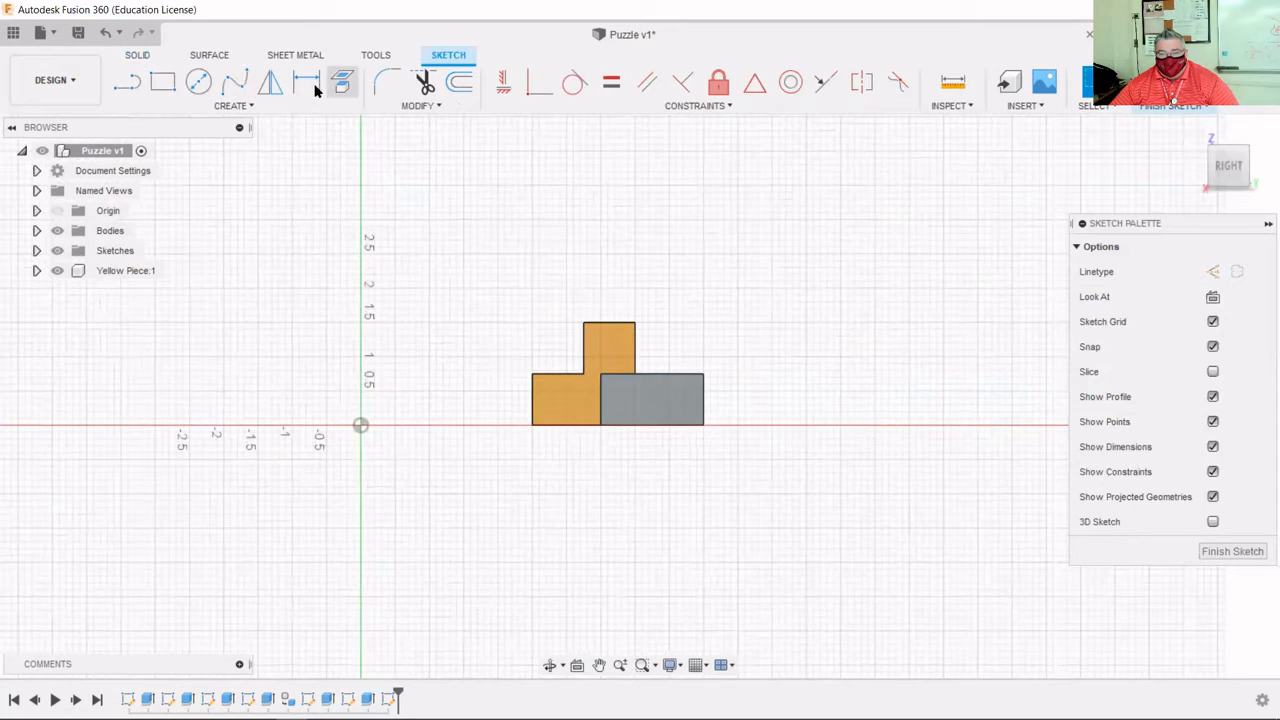
{"action": "left_click", "coordinate": [684, 403]}
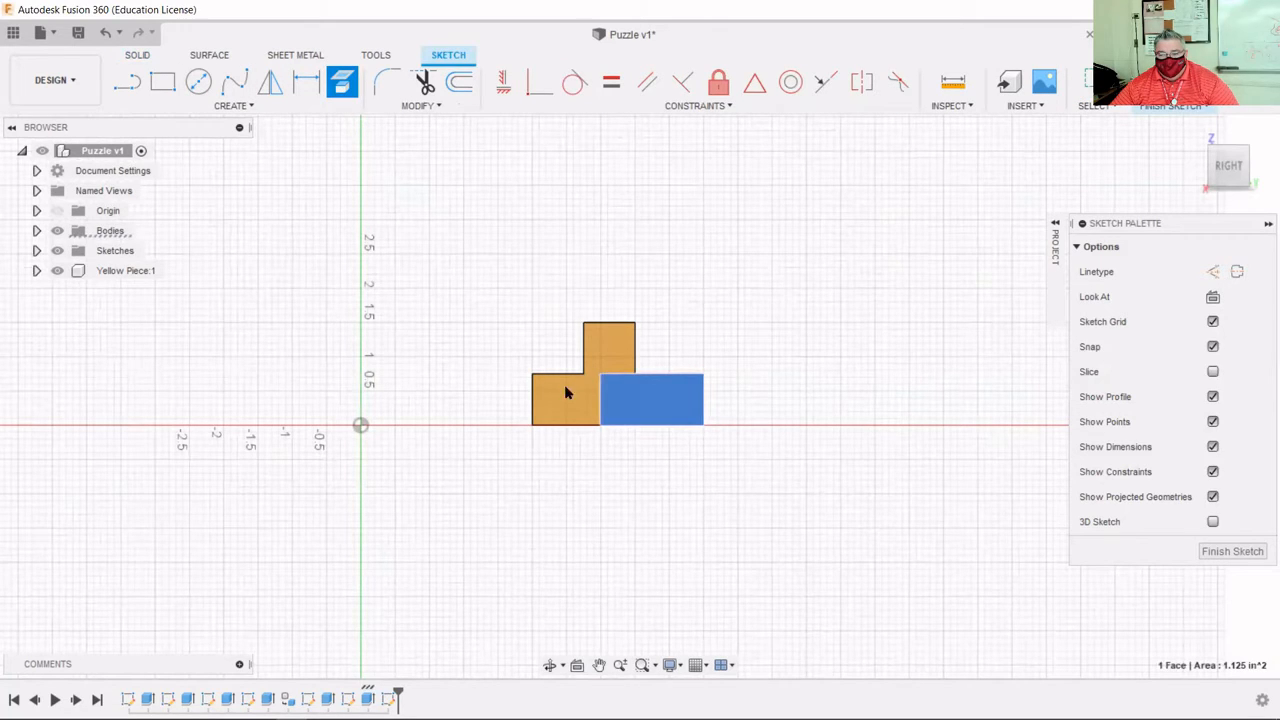
{"action": "left_click", "coordinate": [1192, 130]}
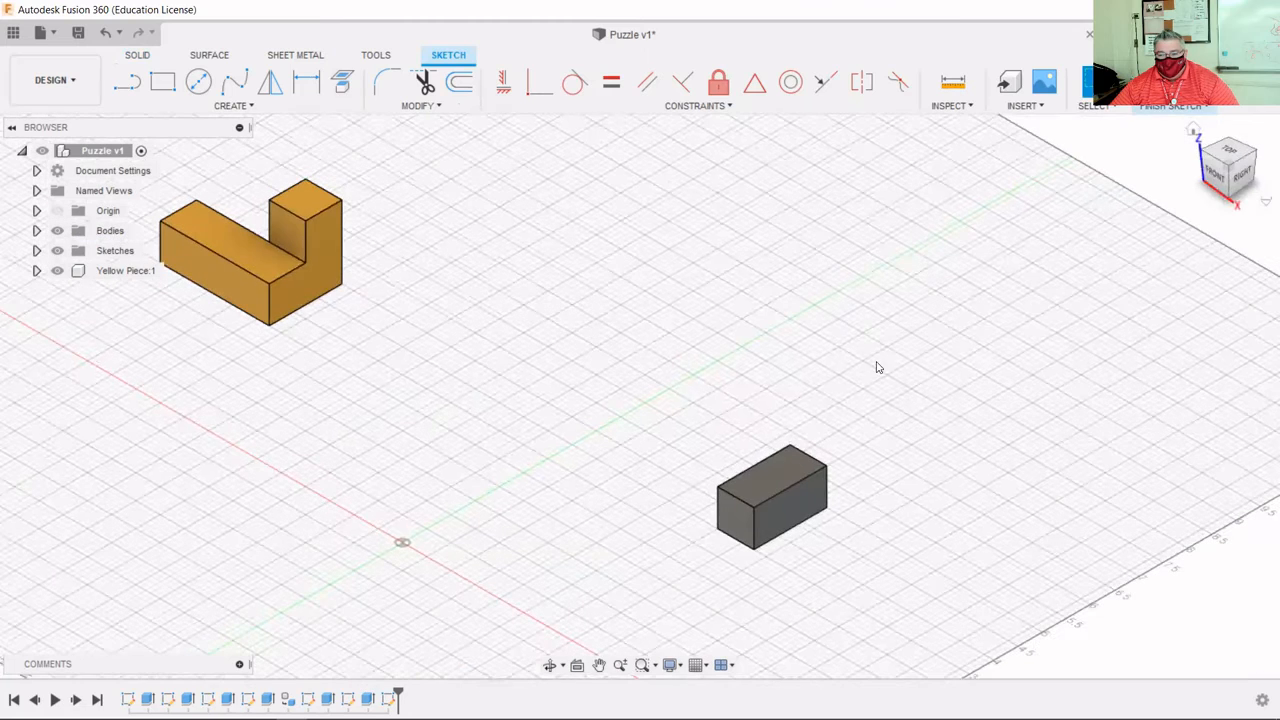
{"action": "left_click", "coordinate": [1168, 88]}
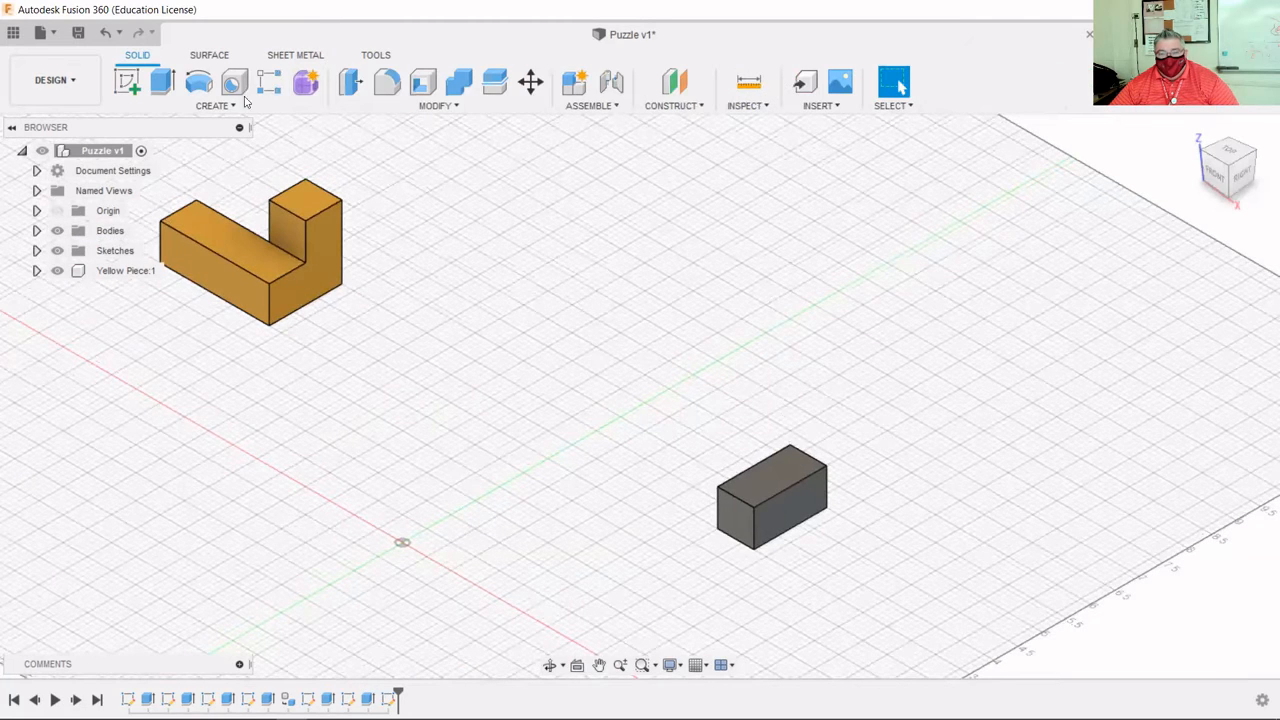
Extrude the side-face profile 0.75 in, turning the block into a square slab.
{"action": "left_click", "coordinate": [162, 84]}
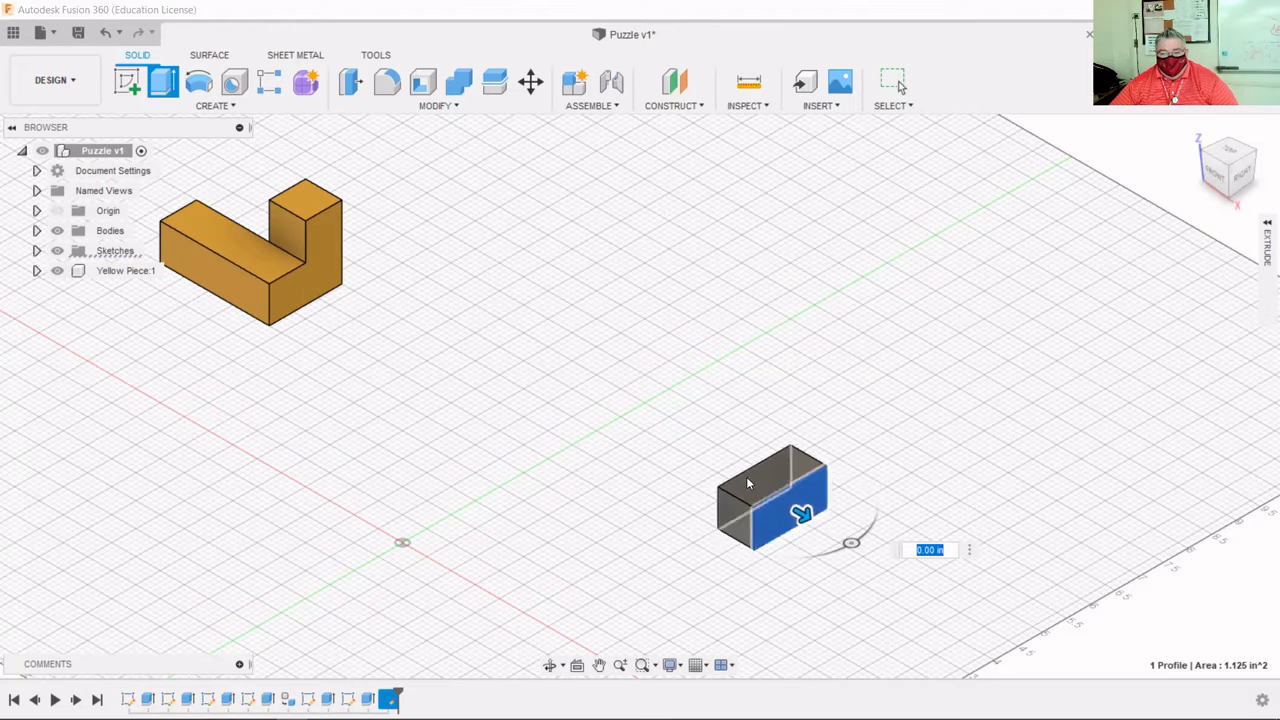
{"action": "left_click_drag", "start_coordinate": [800, 508], "coordinate": [751, 494]}
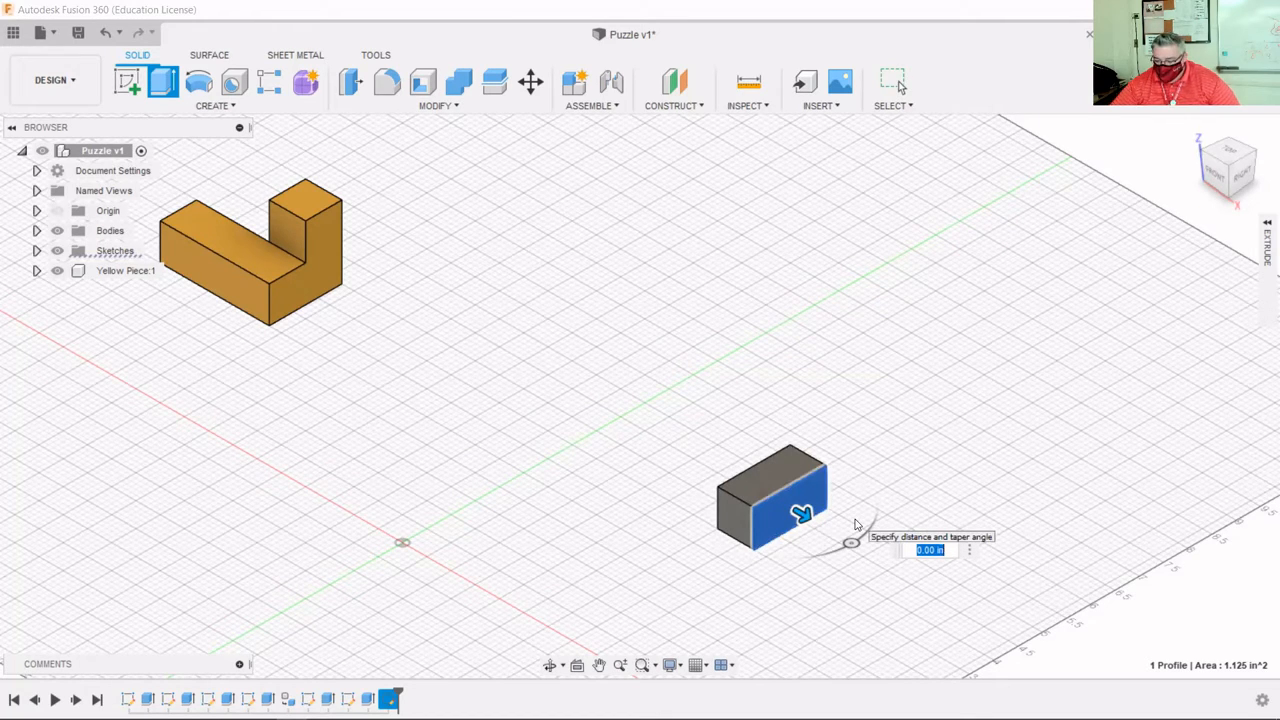
{"action": "type", "text": ".75"}
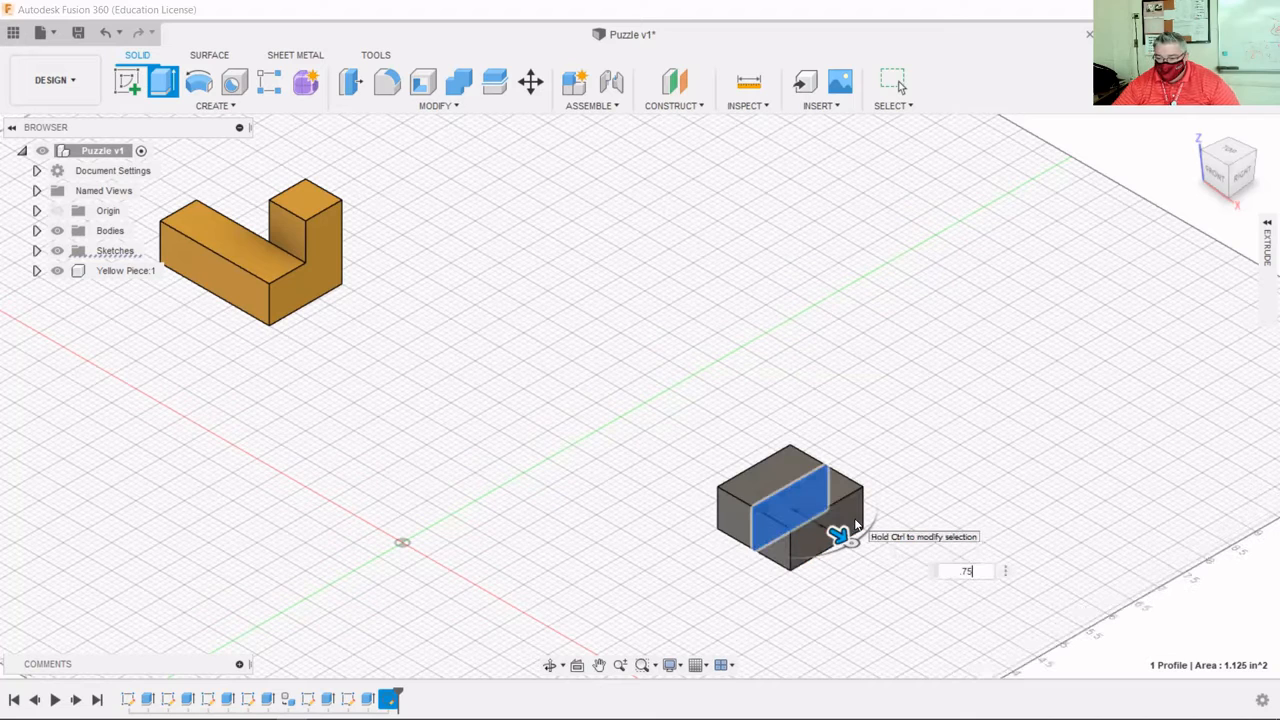
{"action": "key", "text": "Return"}
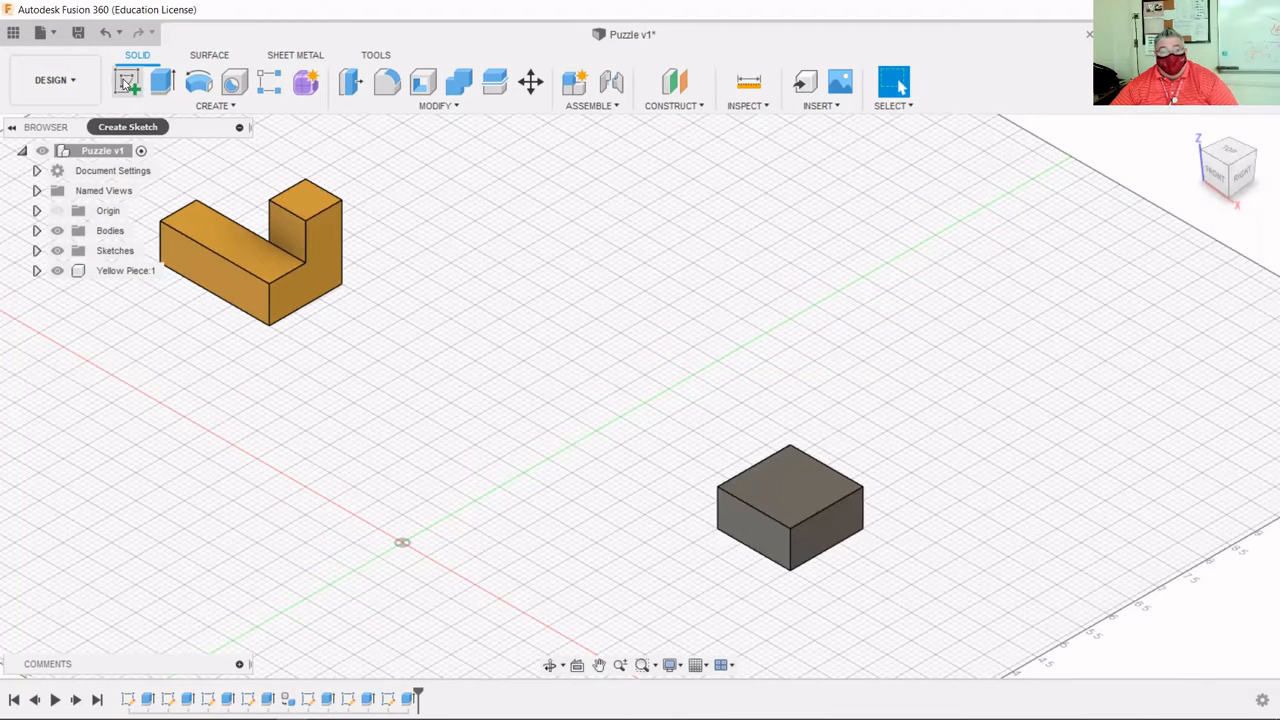
On the slab's top face, sketch a 0.75 by 0.75 in square in the top-right corner.
{"action": "left_click", "coordinate": [127, 84]}
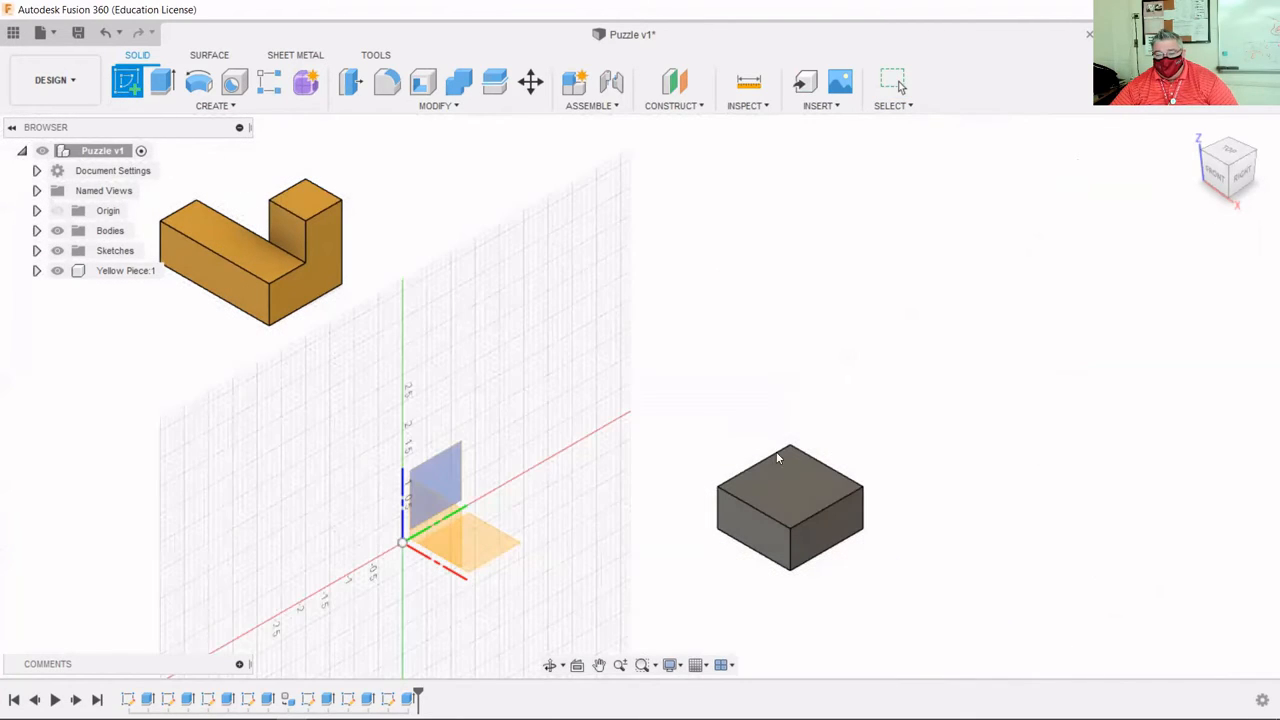
{"action": "left_click", "coordinate": [806, 489]}
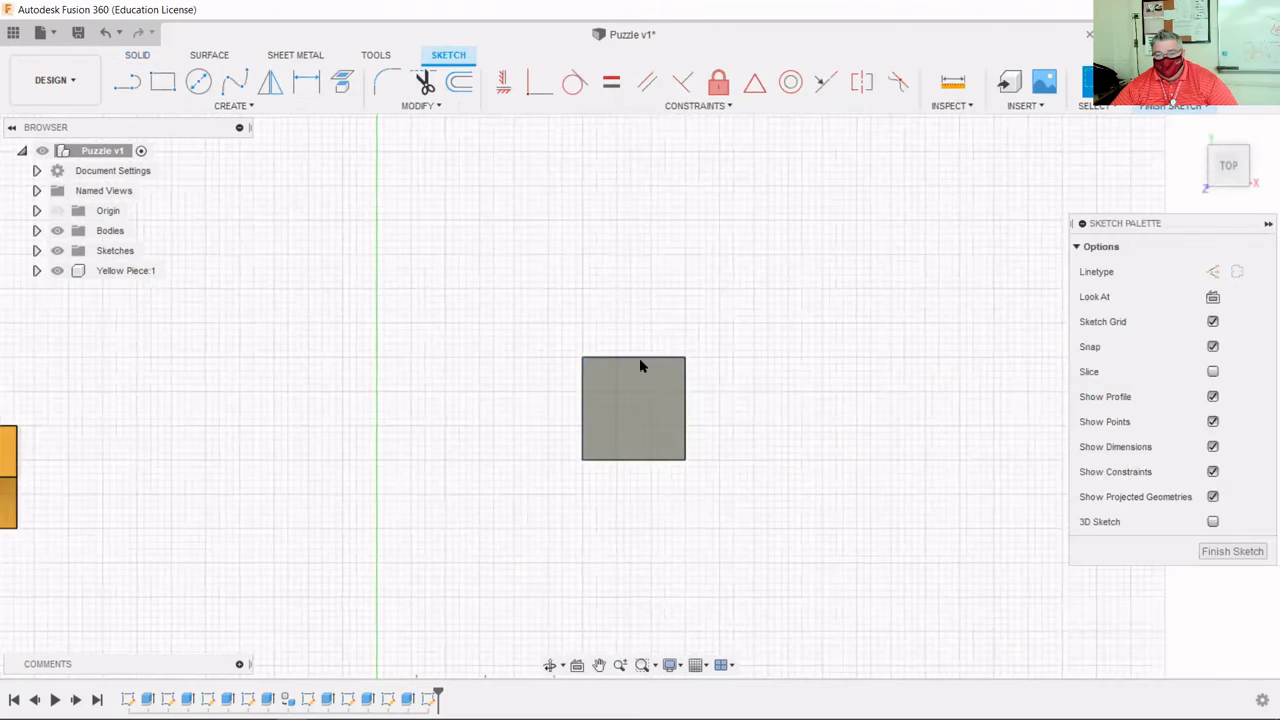
{"action": "left_click", "coordinate": [164, 82]}
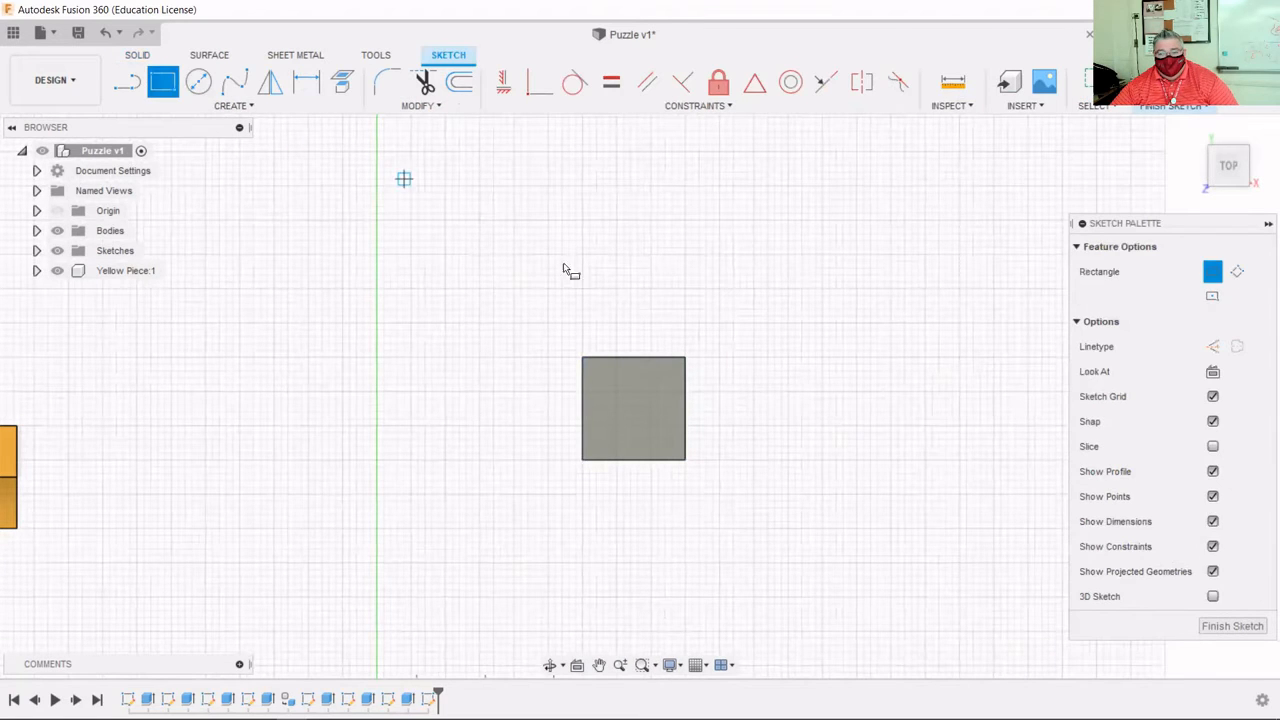
{"action": "left_click", "coordinate": [685, 357]}
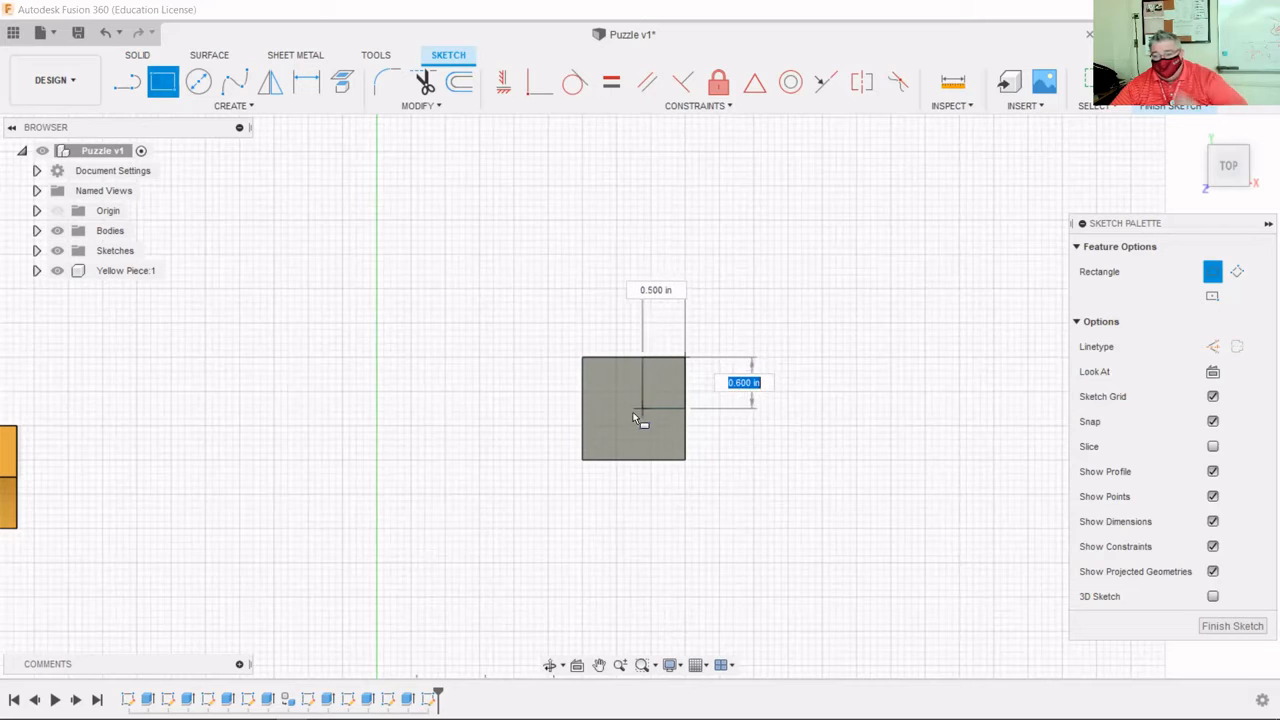
{"action": "scroll", "coordinate": [631, 411], "scroll_direction": "up", "scroll_amount": 1}
{"action": "scroll", "coordinate": [640, 395], "scroll_direction": "up", "scroll_amount": 2}
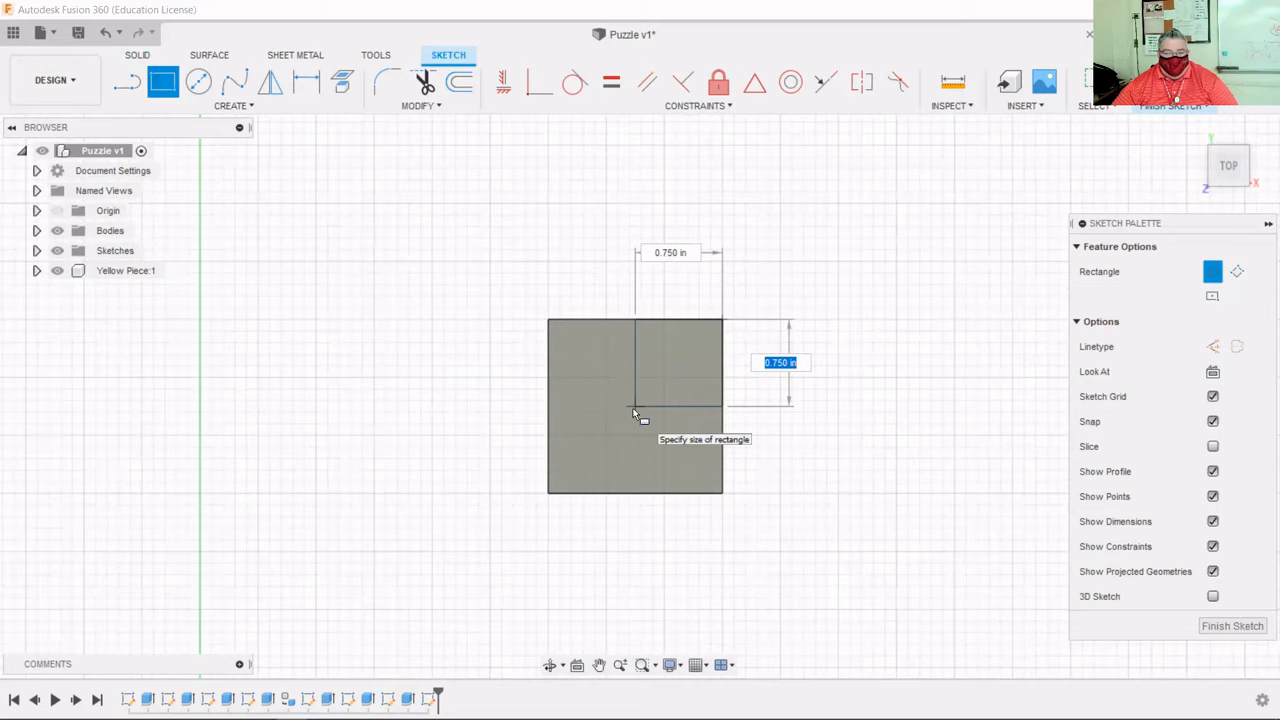
{"action": "left_click", "coordinate": [633, 408]}
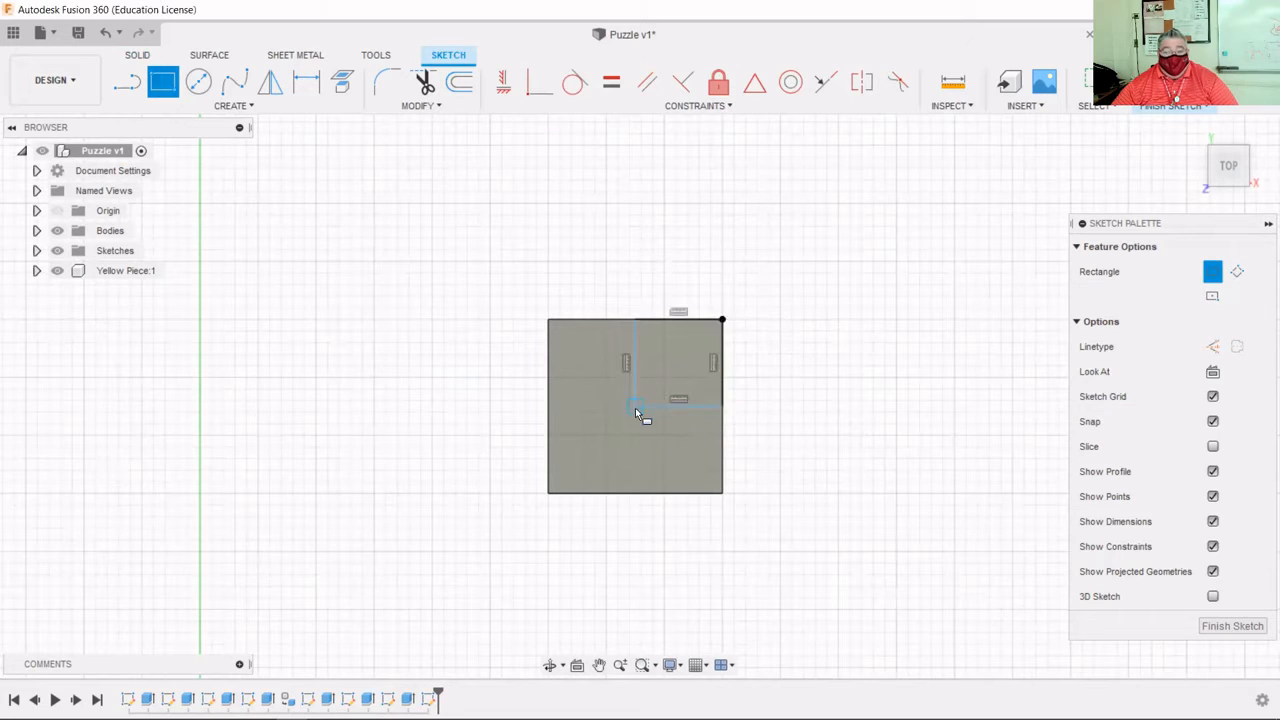
Attempt dimensions on the square's top and right edges, cancel each, and finish the sketch.
{"action": "left_click", "coordinate": [312, 90]}
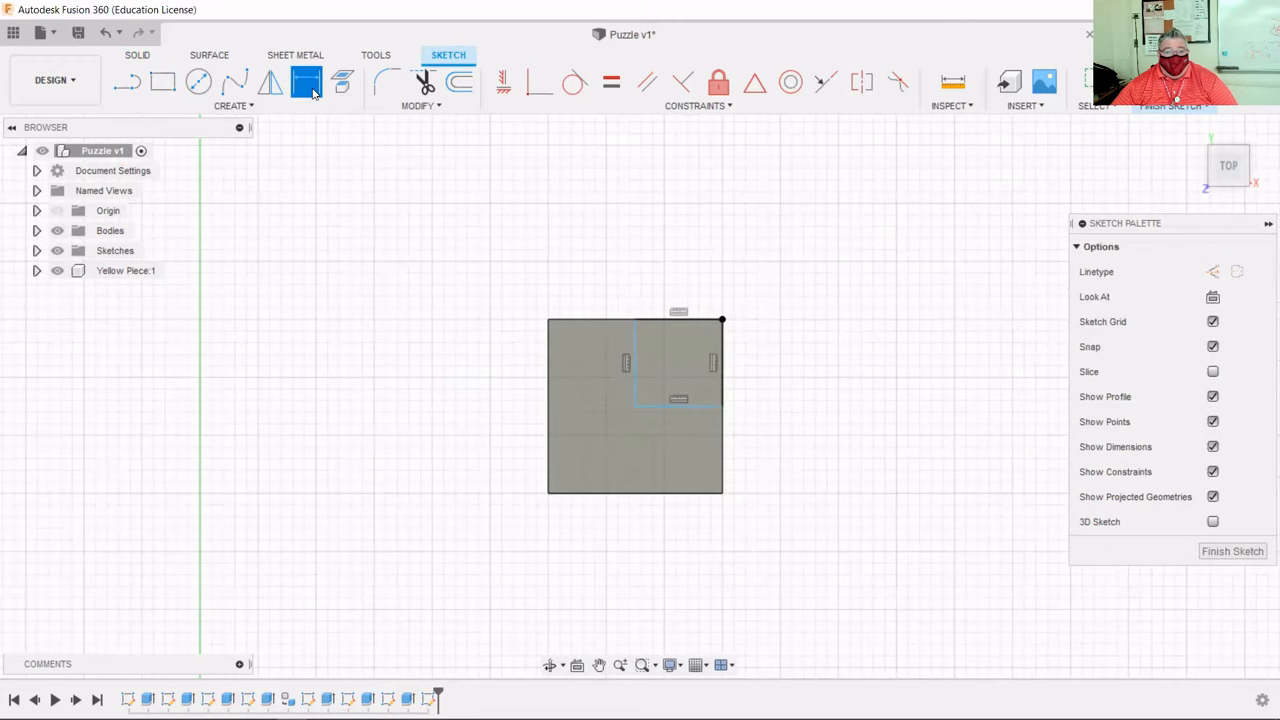
{"action": "left_click", "coordinate": [664, 321]}
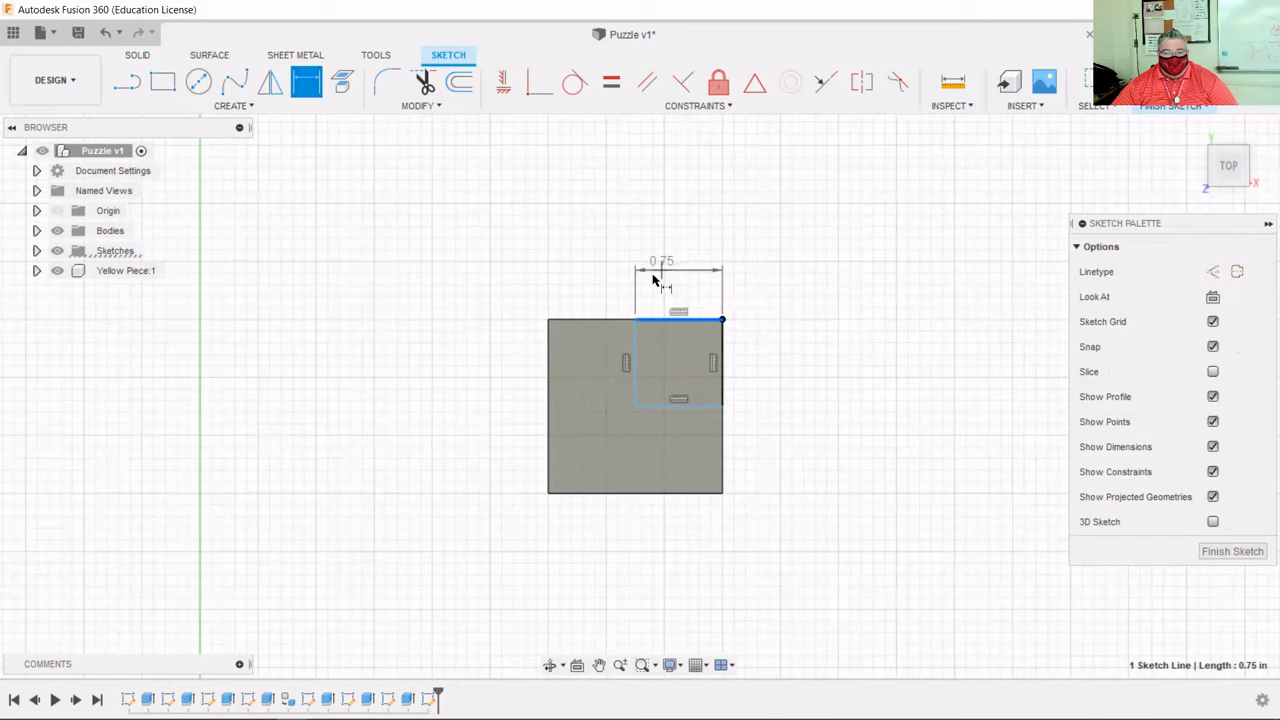
{"action": "right_click", "coordinate": [660, 266]}
{"action": "left_click", "coordinate": [582, 266]}
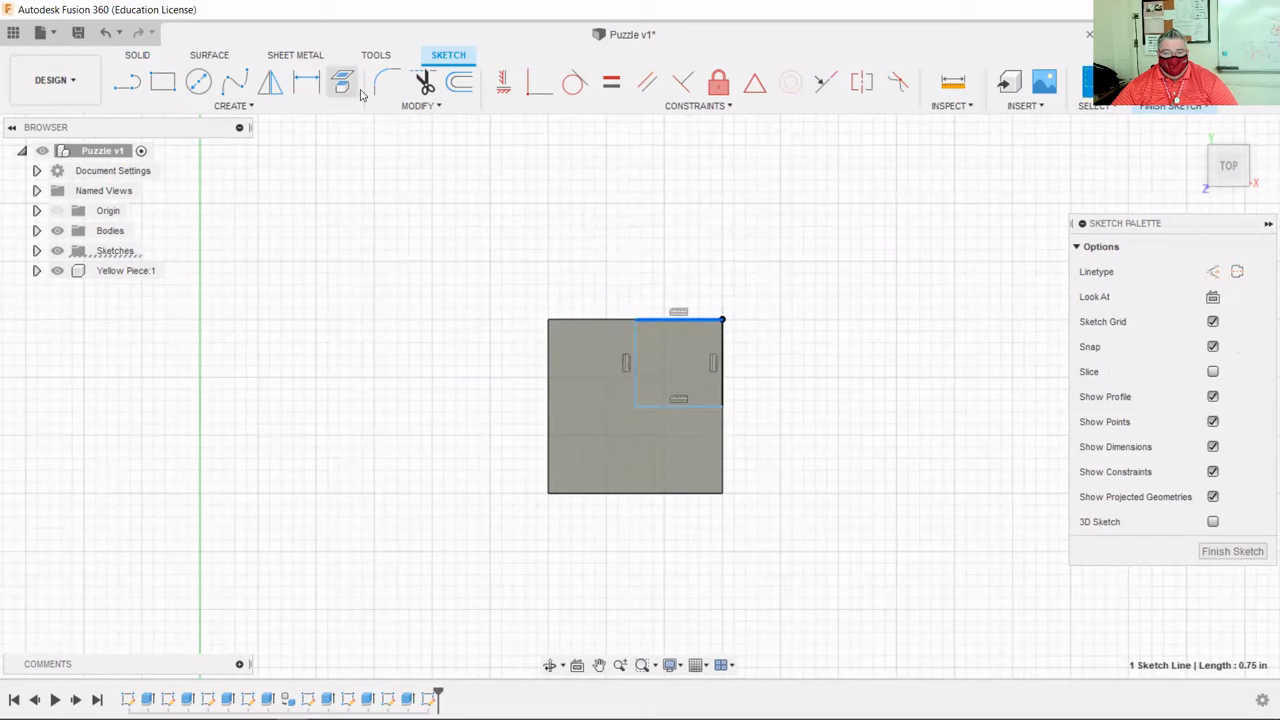
{"action": "left_click", "coordinate": [724, 389]}
{"action": "key", "text": "Escape"}
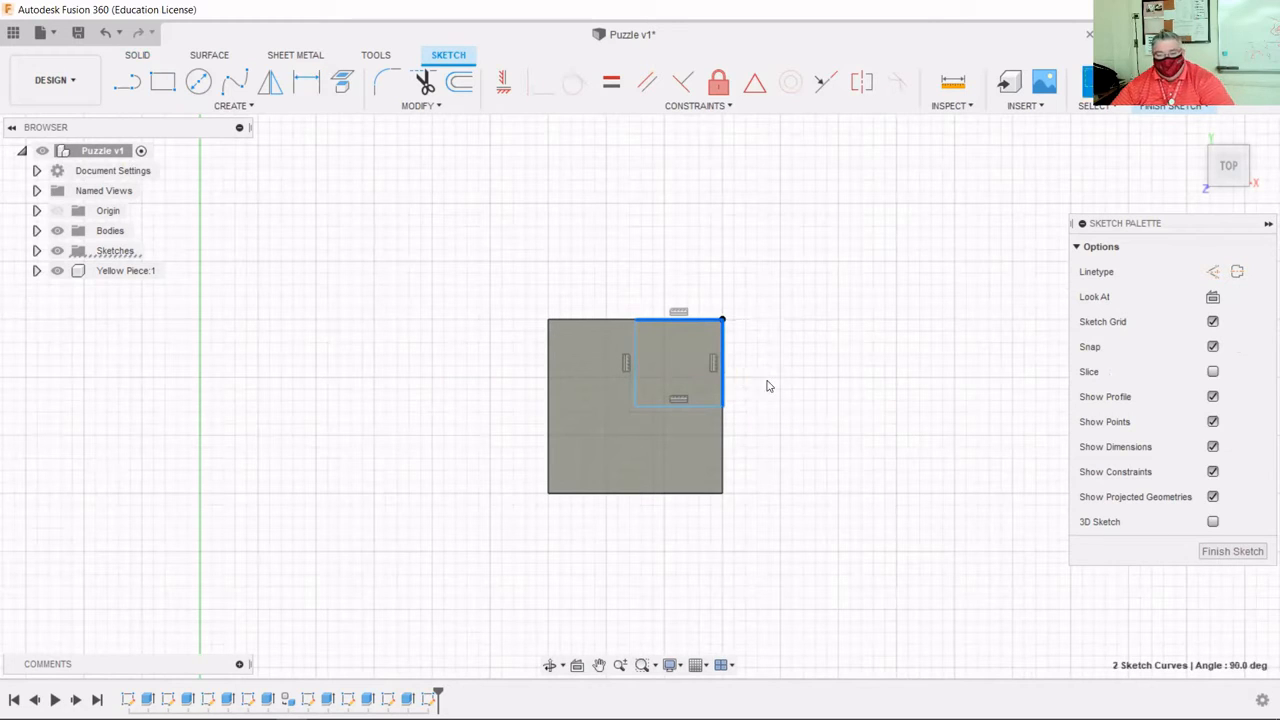
{"action": "left_click", "coordinate": [306, 81]}
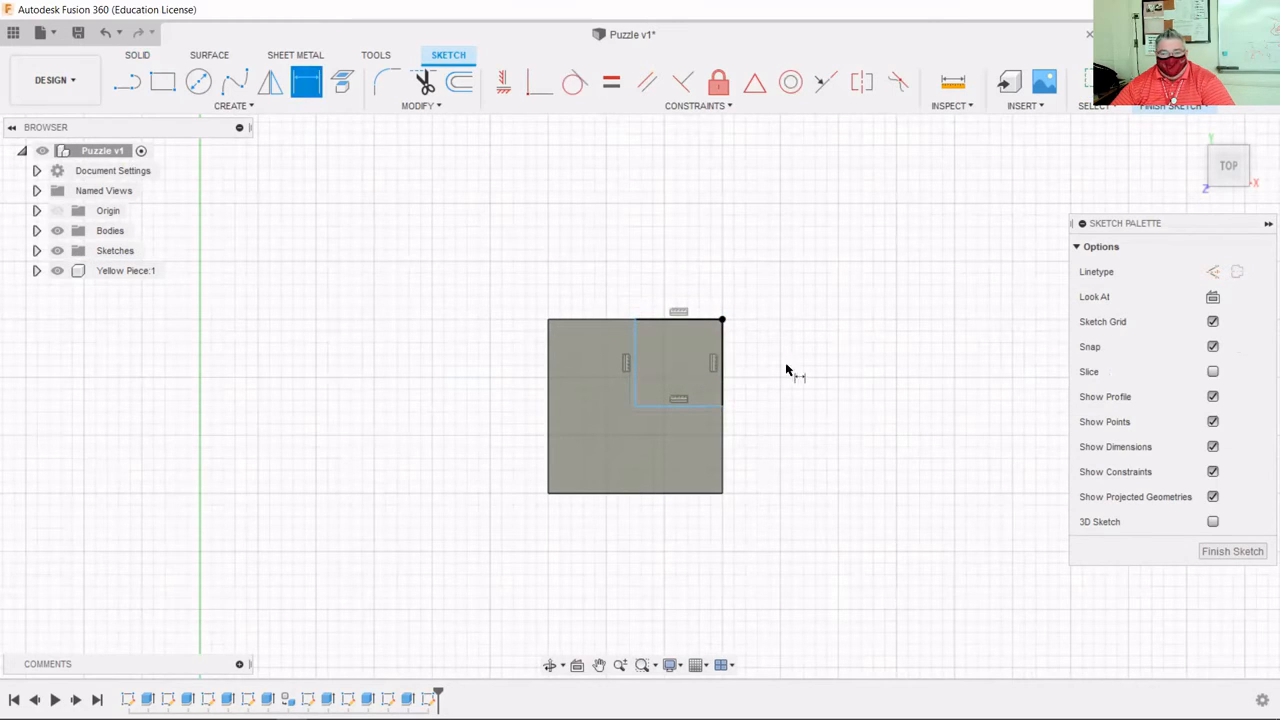
{"action": "left_click", "coordinate": [722, 390]}
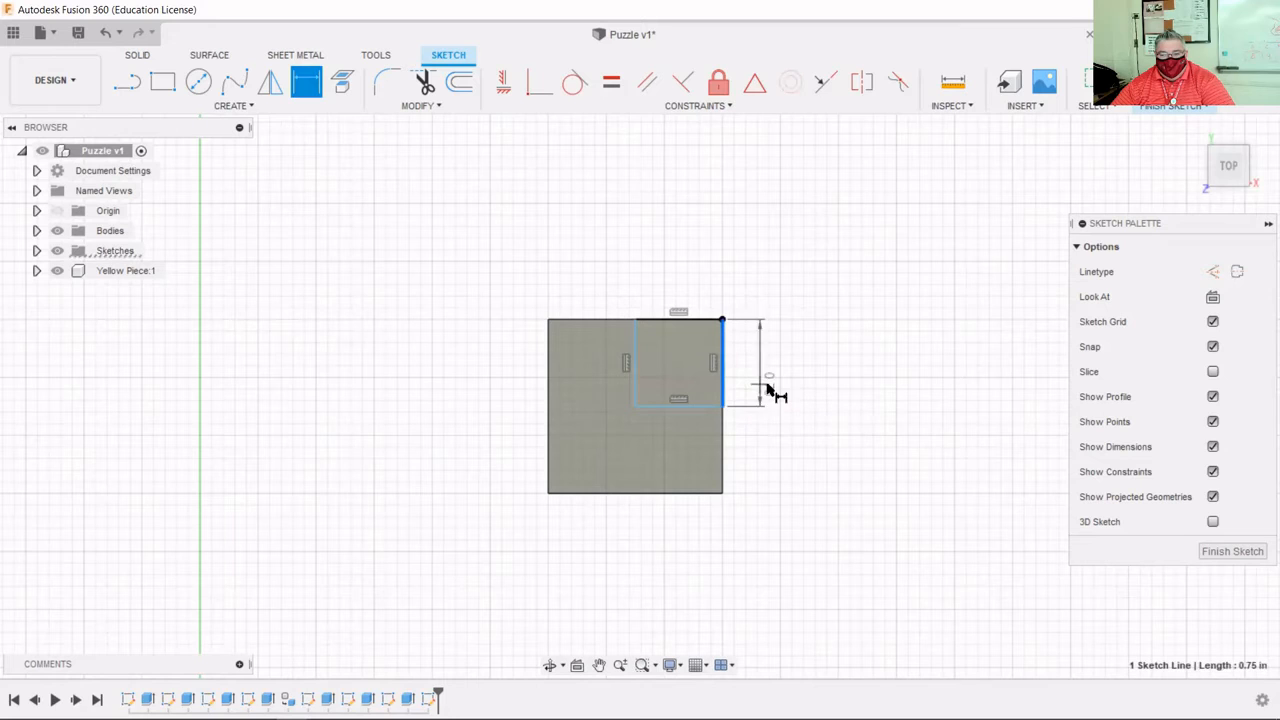
{"action": "key", "text": "Escape"}
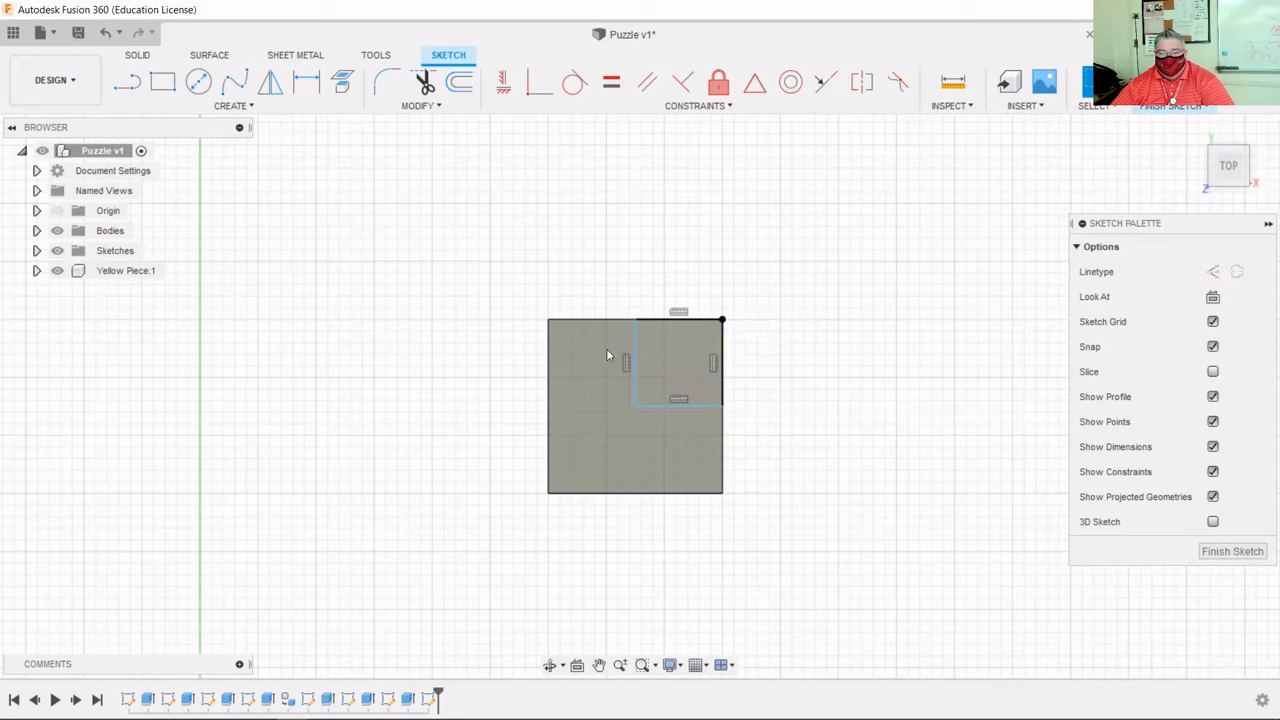
{"action": "left_click", "coordinate": [1168, 88]}
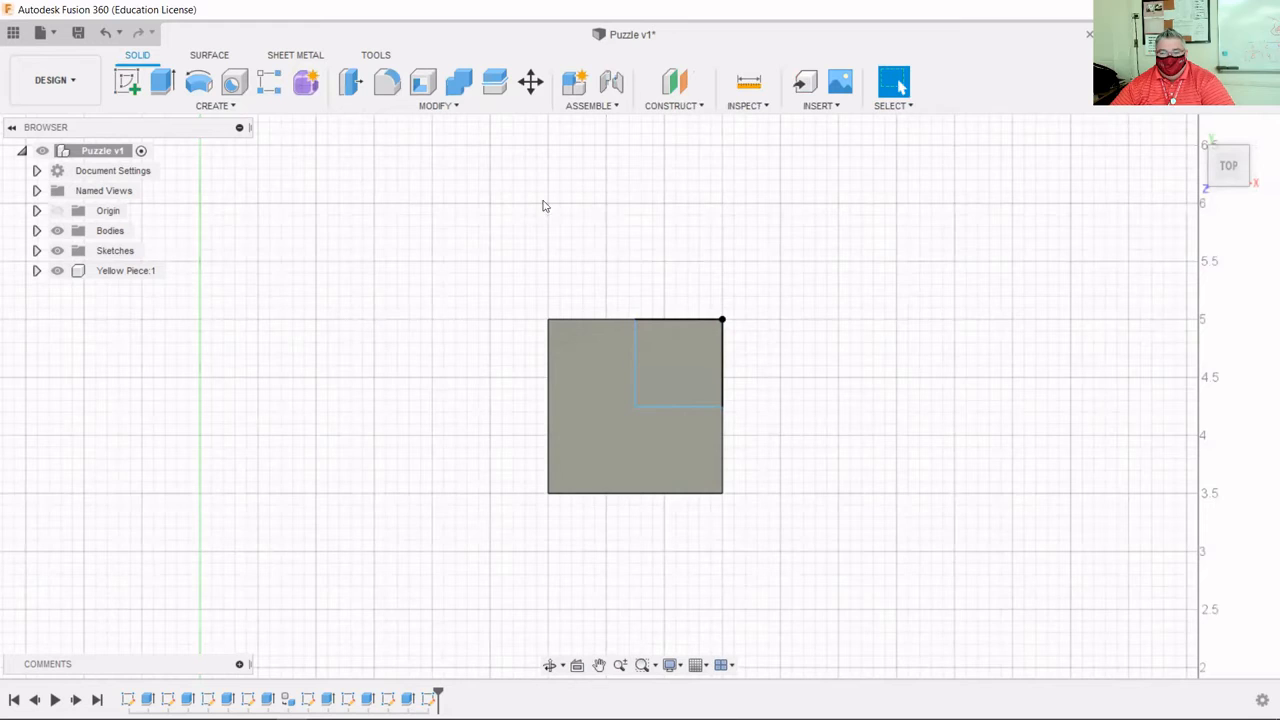
Extrude the small corner square 0.75 in so the gray slab becomes an L-shaped block.
{"action": "left_click", "coordinate": [162, 82]}
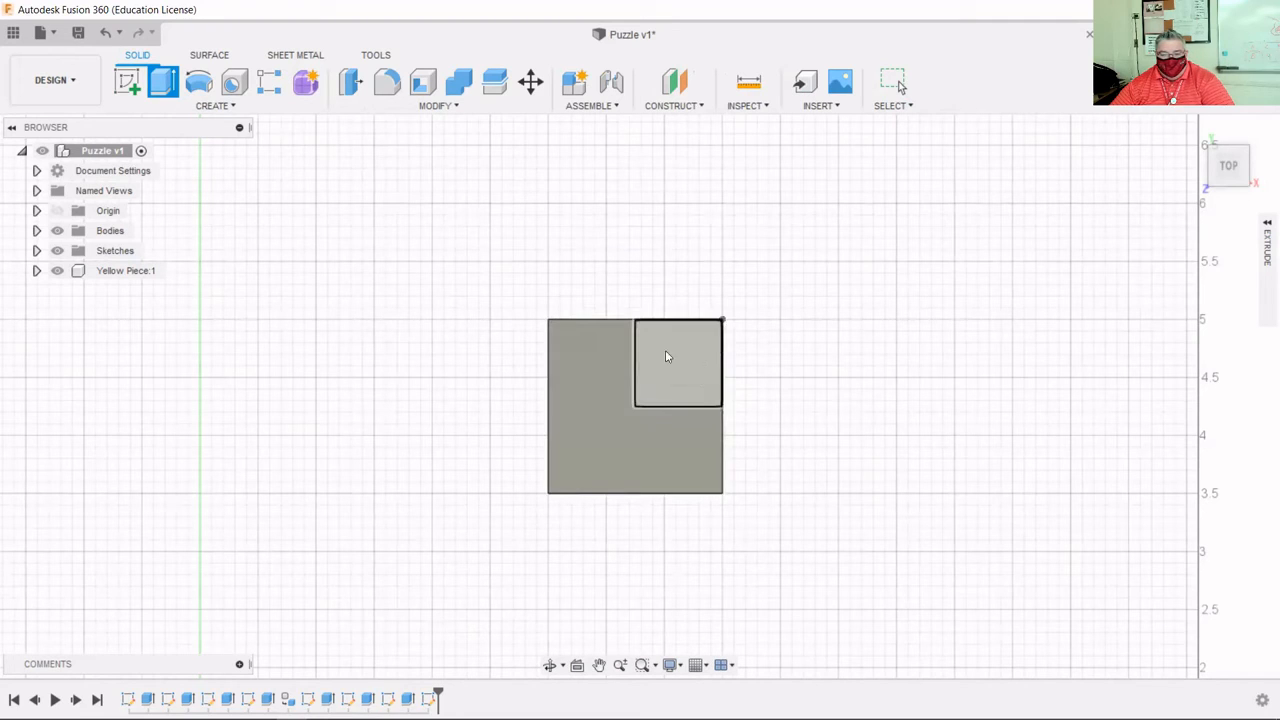
{"action": "left_click", "coordinate": [700, 367]}
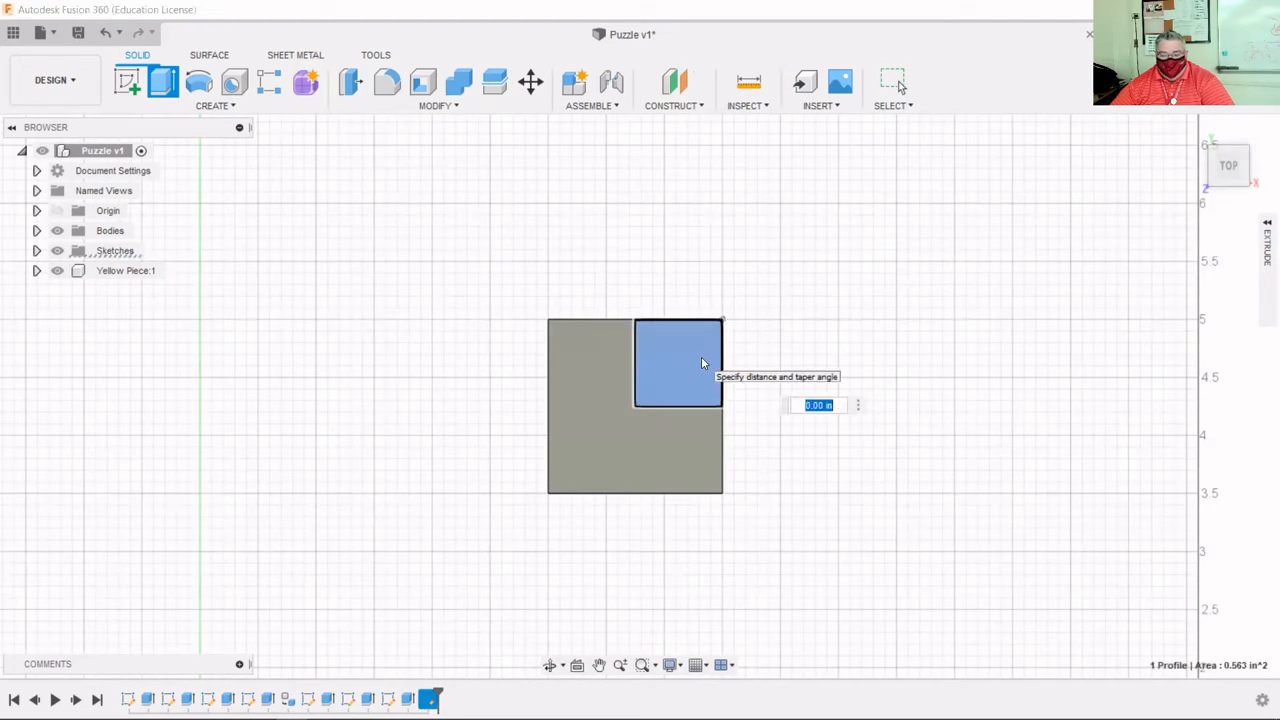
{"action": "type", "text": "75"}
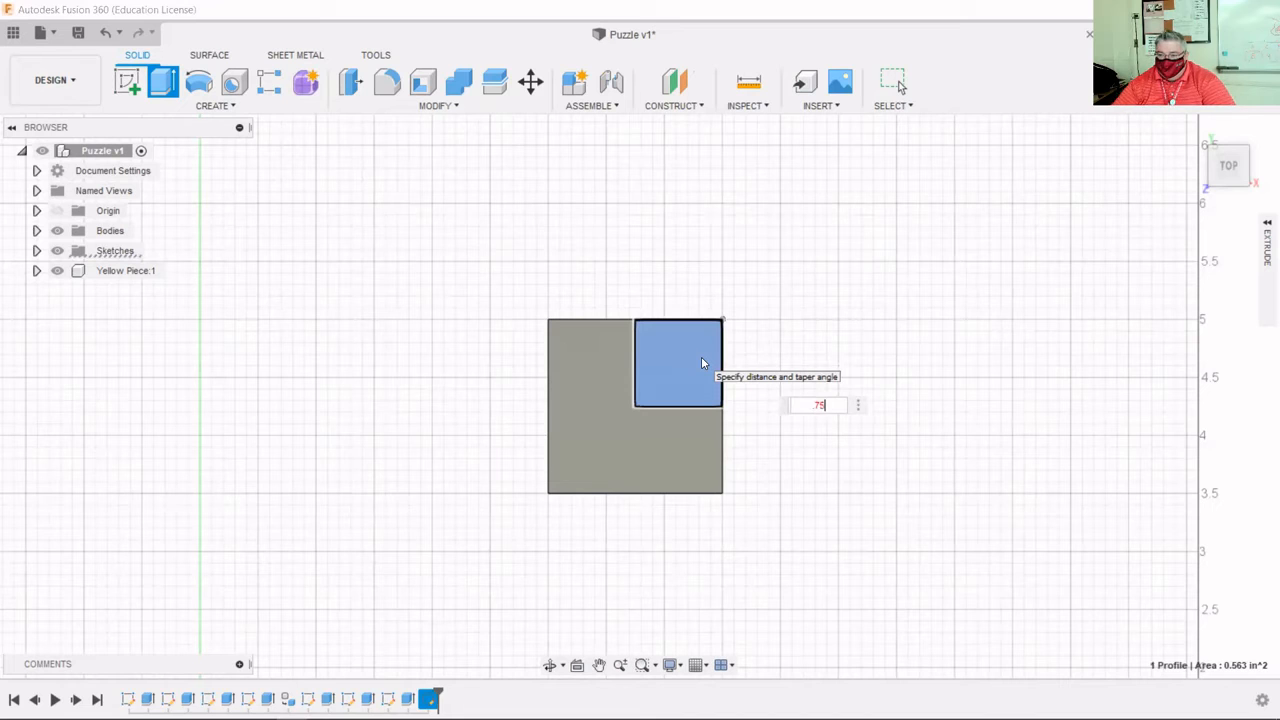
{"action": "key", "text": "Return"}
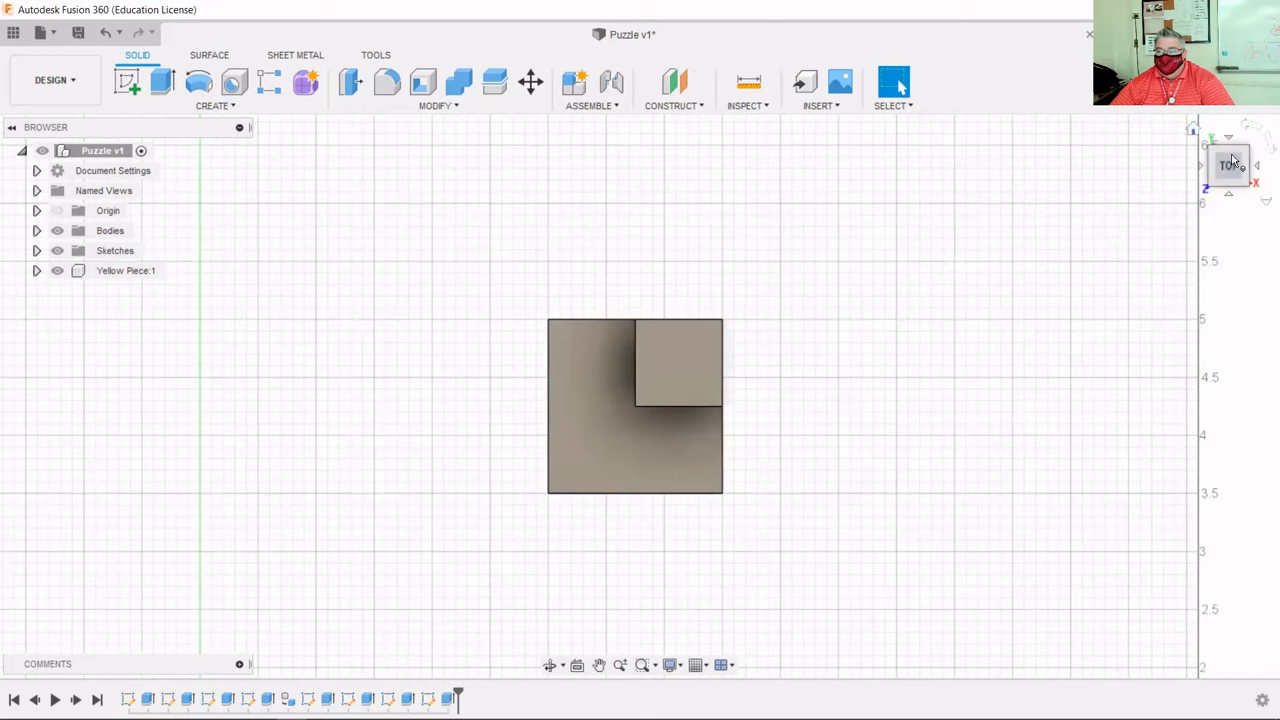
{"action": "left_click", "coordinate": [1195, 131]}
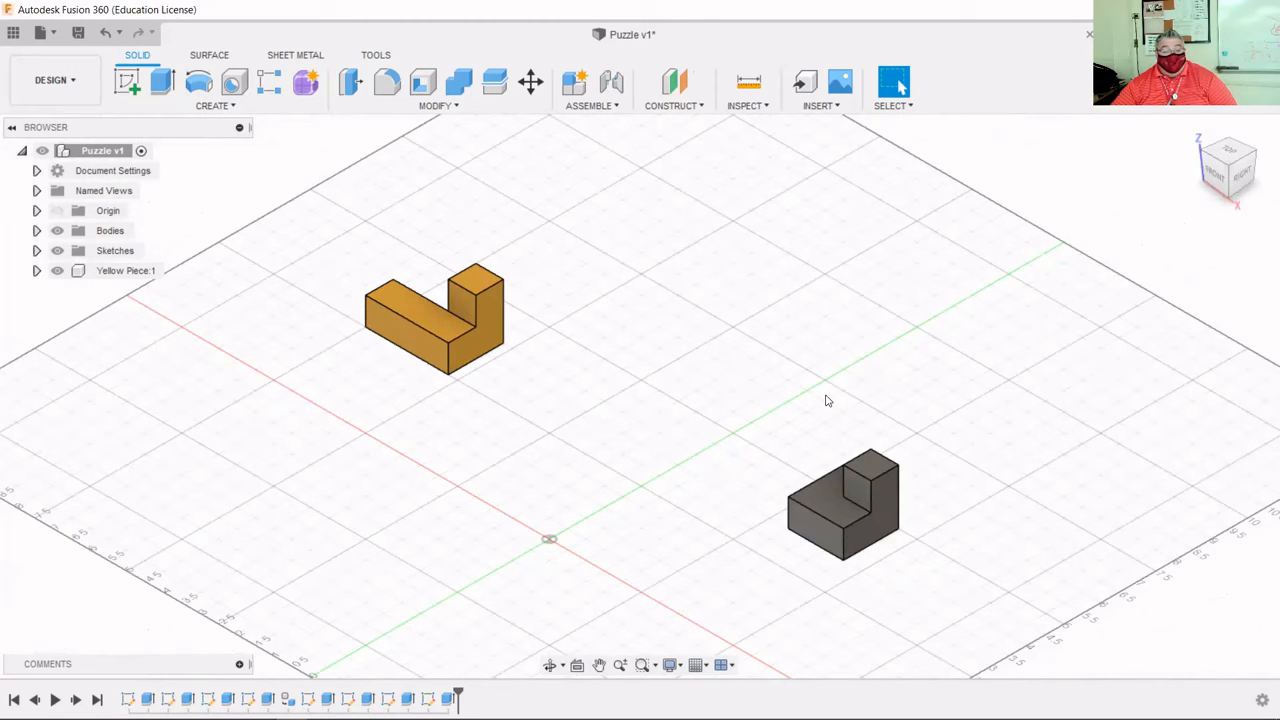
{"action": "left_click", "coordinate": [601, 106]}
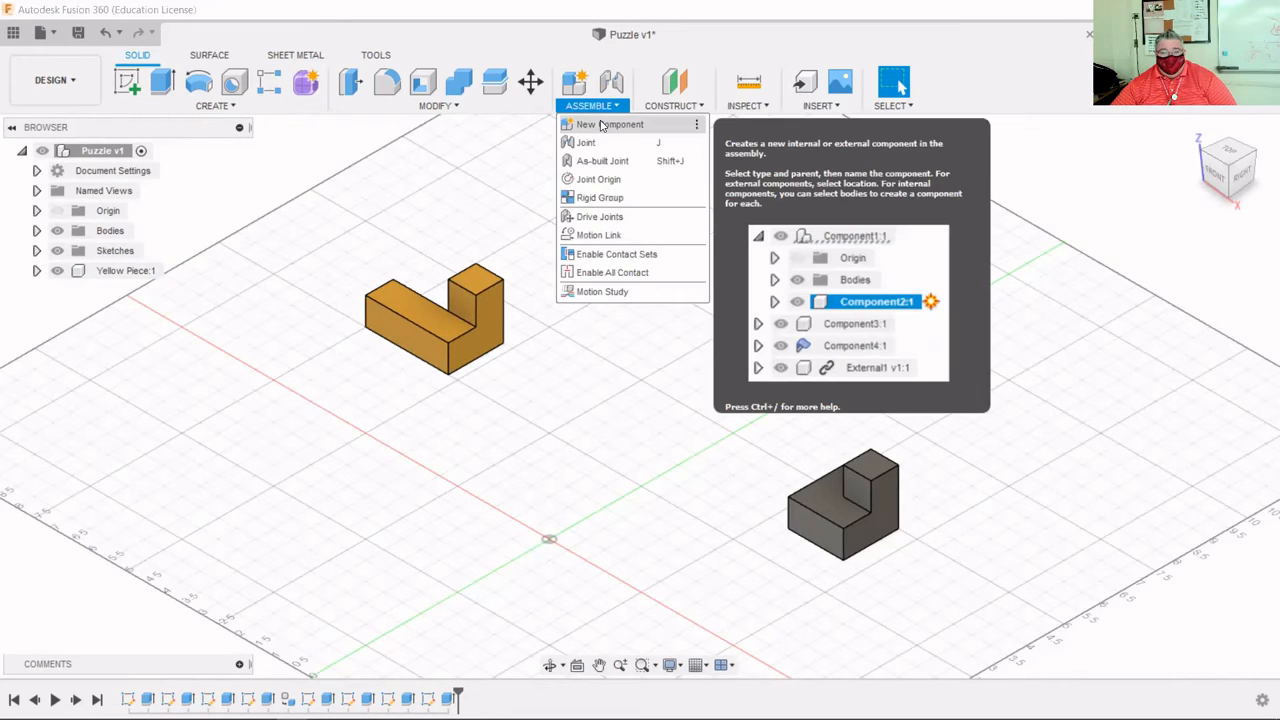
Create Component2:1 from the gray L-shaped body using New Component's From Bodies option.
{"action": "left_click", "coordinate": [601, 124]}
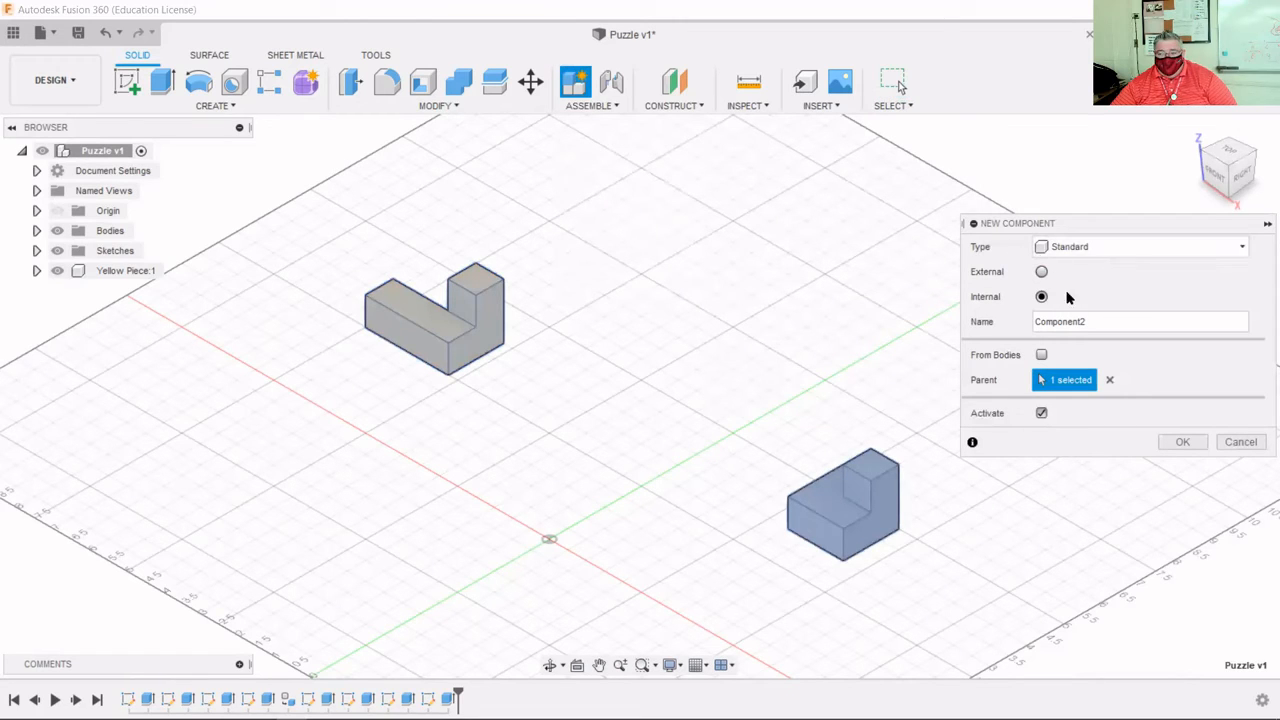
{"action": "left_click", "coordinate": [1042, 355]}
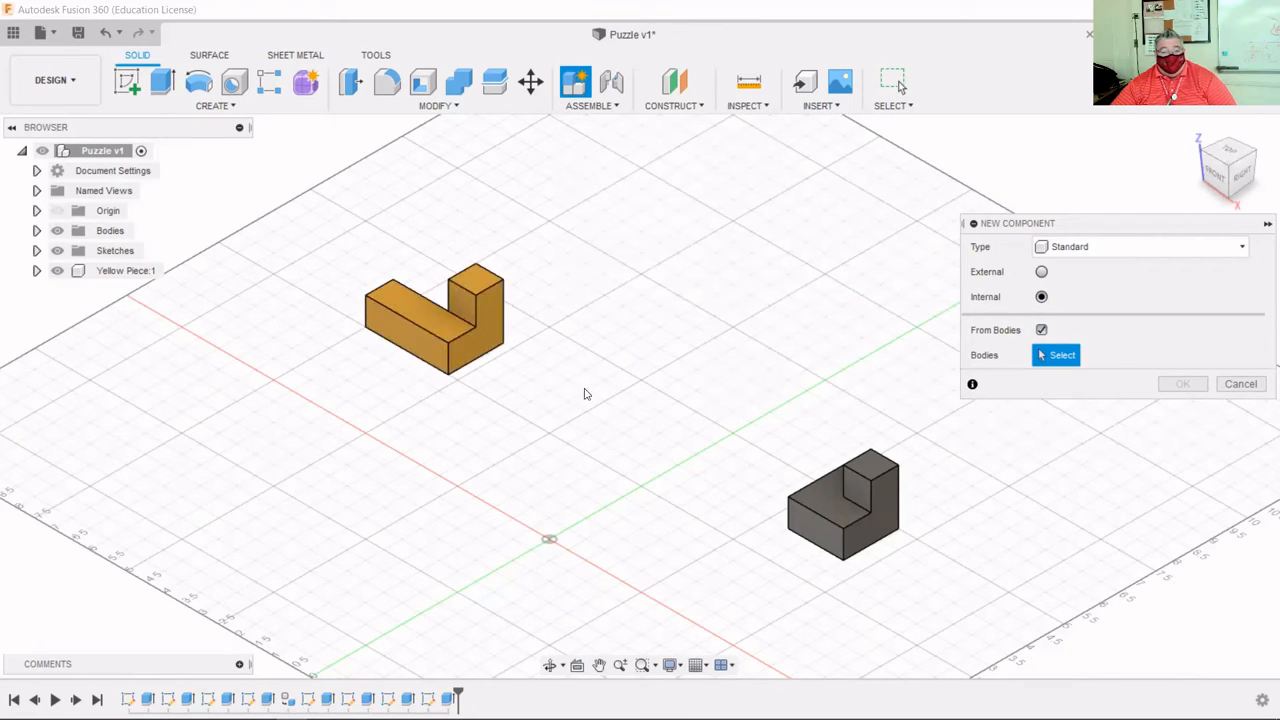
{"action": "left_click", "coordinate": [831, 510]}
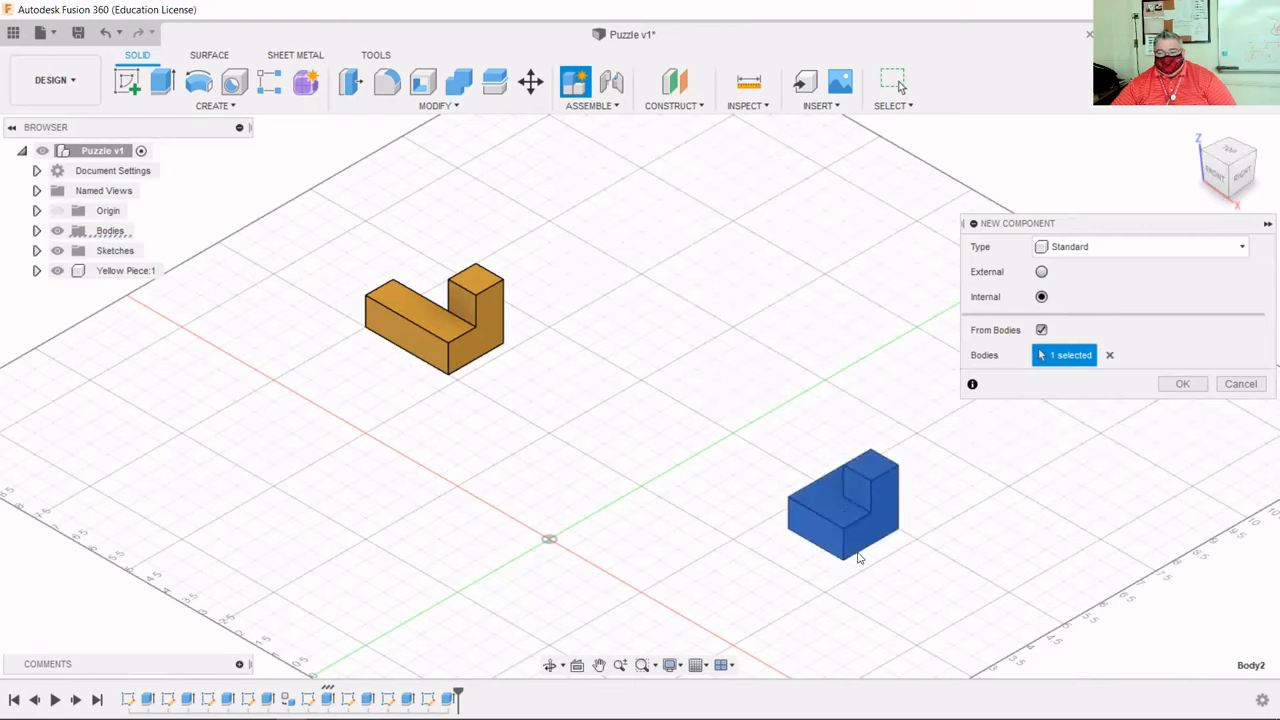
{"action": "left_click", "coordinate": [1108, 355]}
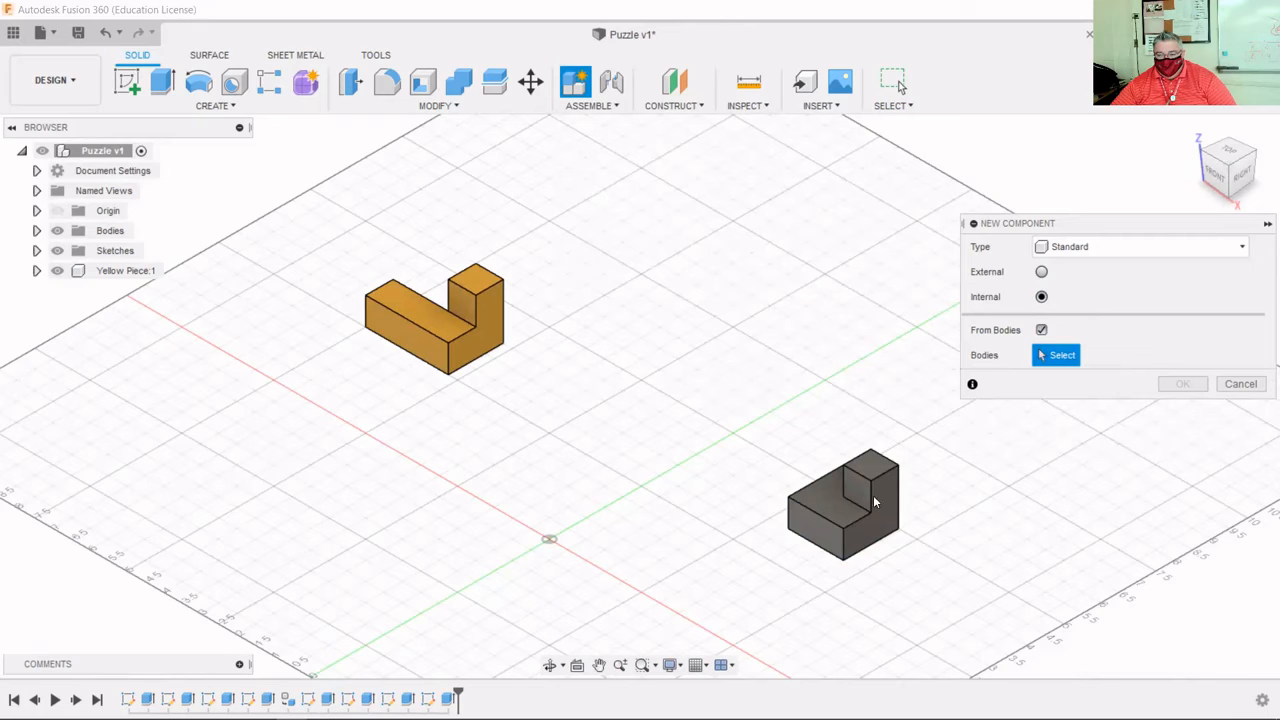
{"action": "left_click", "coordinate": [842, 514]}
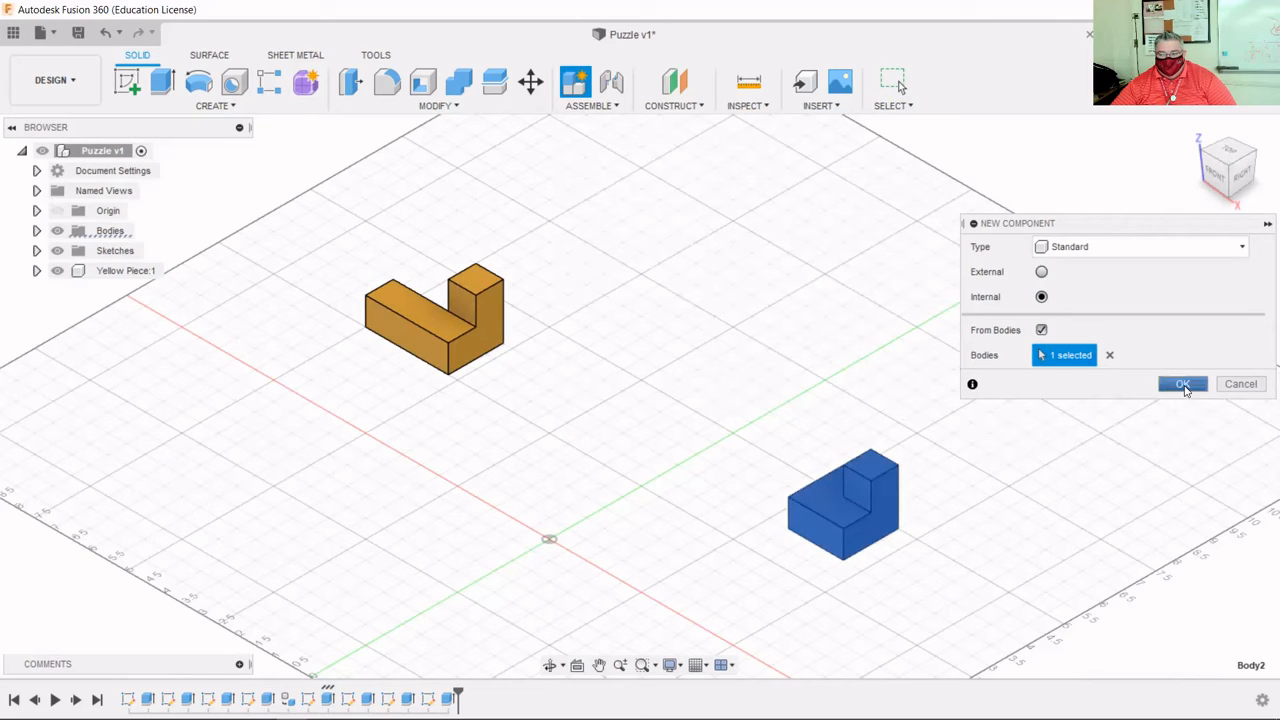
{"action": "left_click", "coordinate": [1183, 386]}
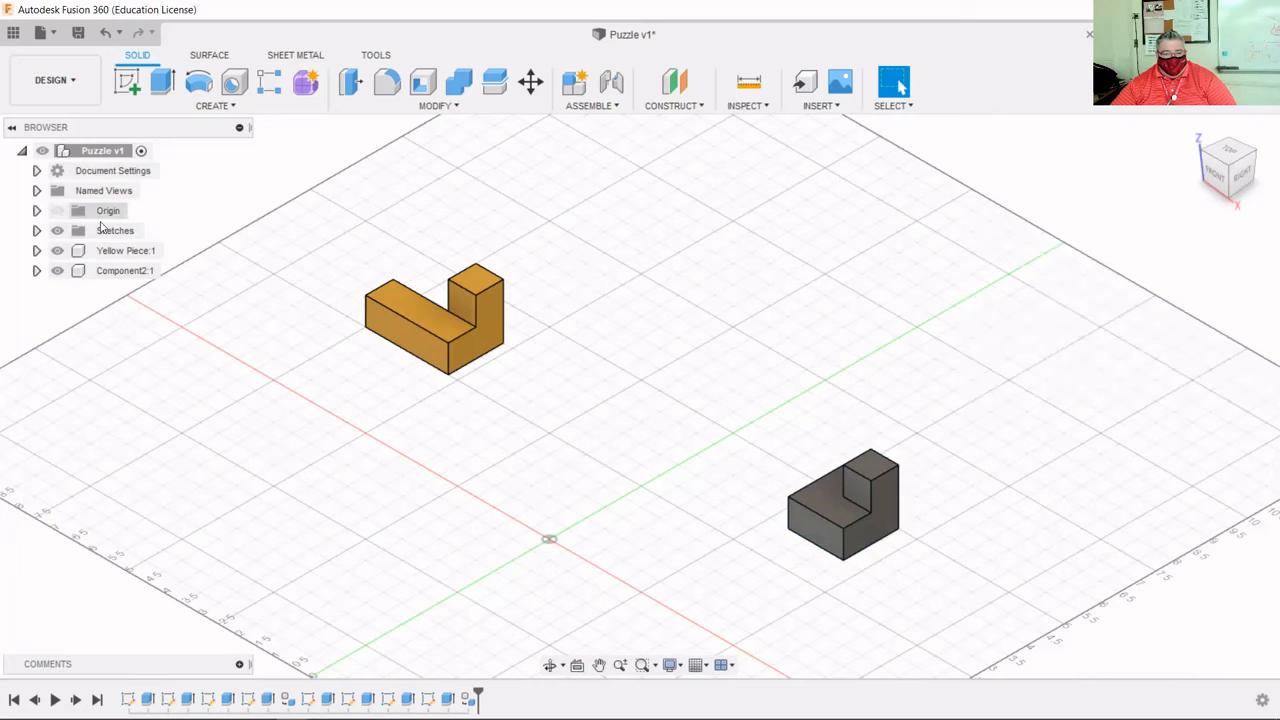
Rename Component2:1 in the browser to 'White Piece'.
{"action": "left_click", "coordinate": [128, 271]}
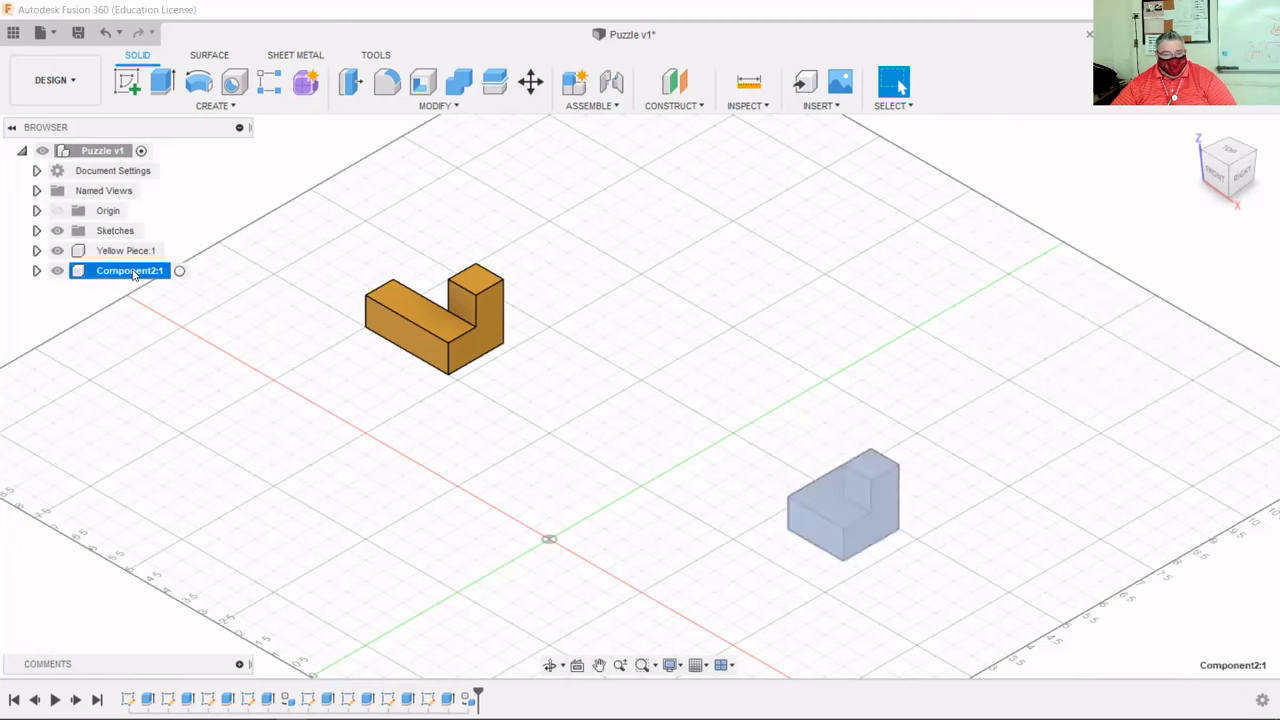
{"action": "double_click", "coordinate": [130, 271]}
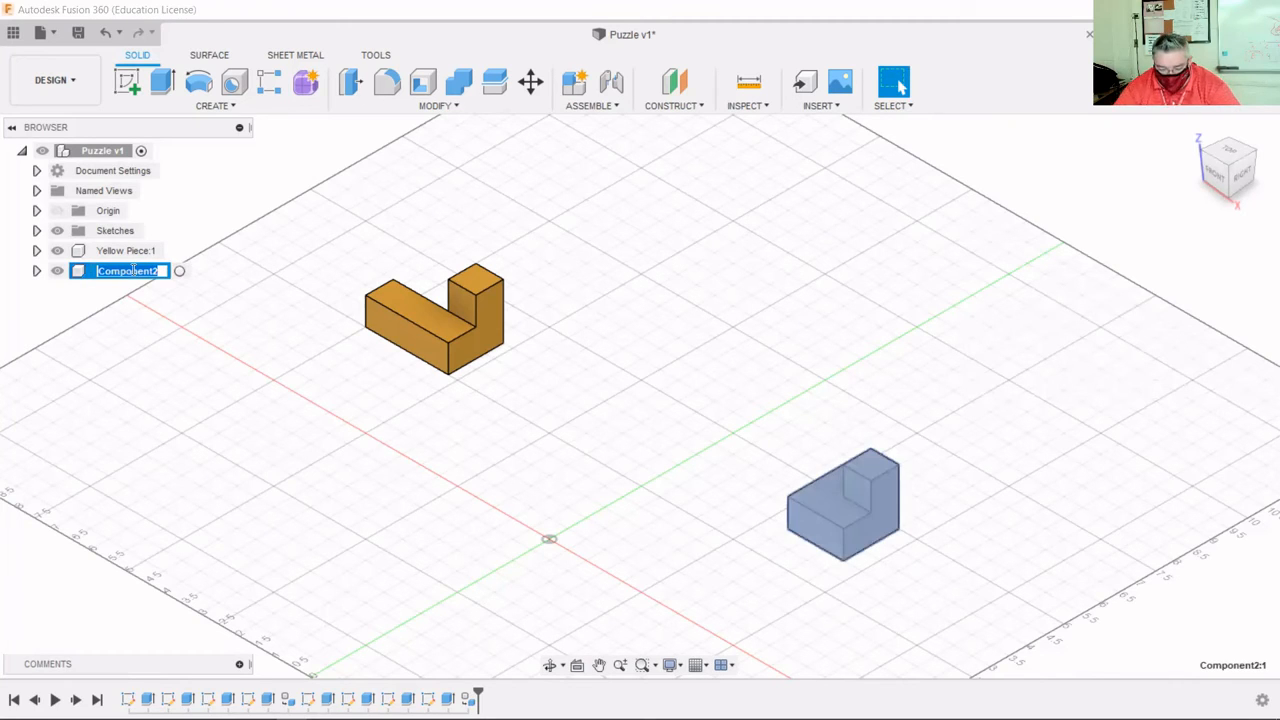
{"action": "type", "text": "Whit"}
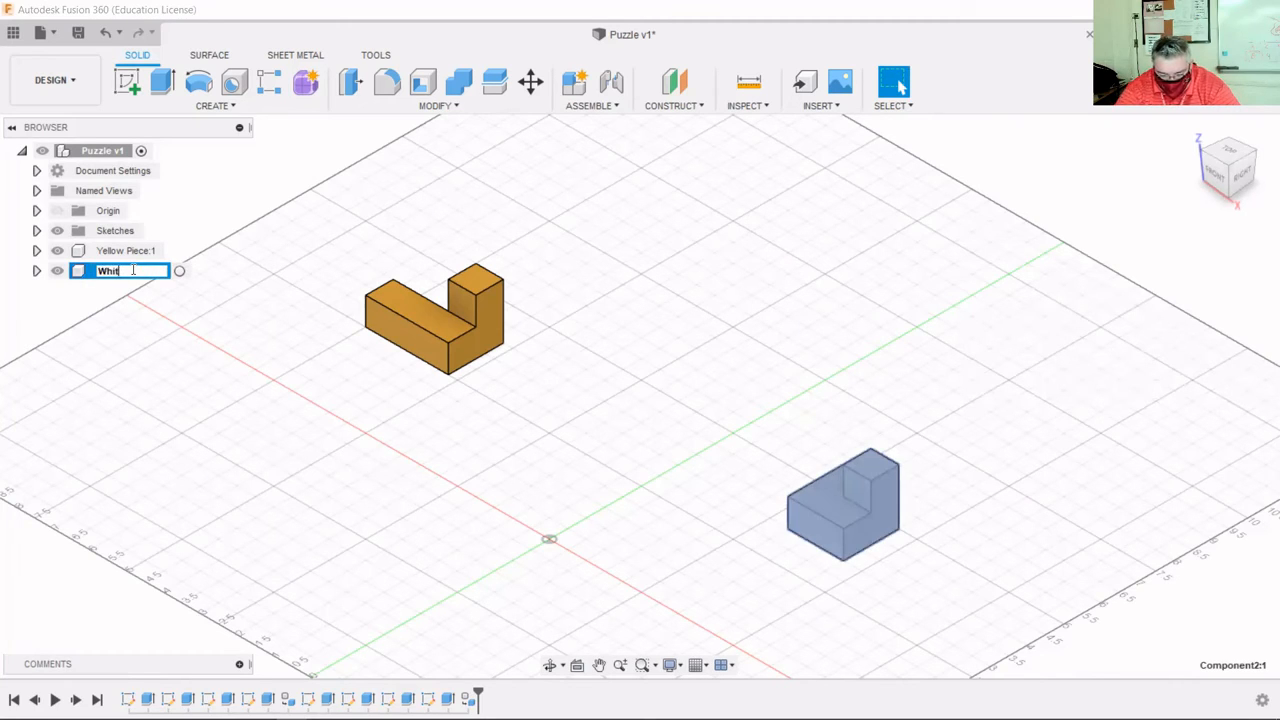
{"action": "type", "text": "e Pi"}
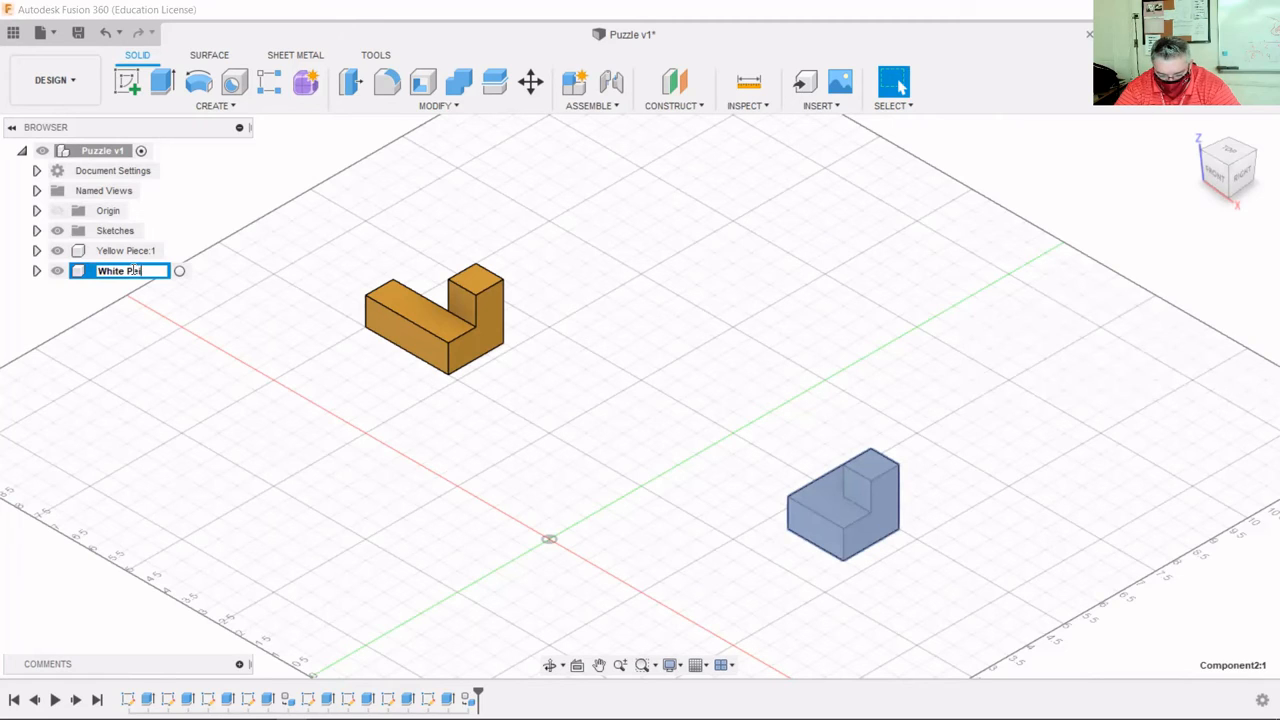
{"action": "type", "text": "ece"}
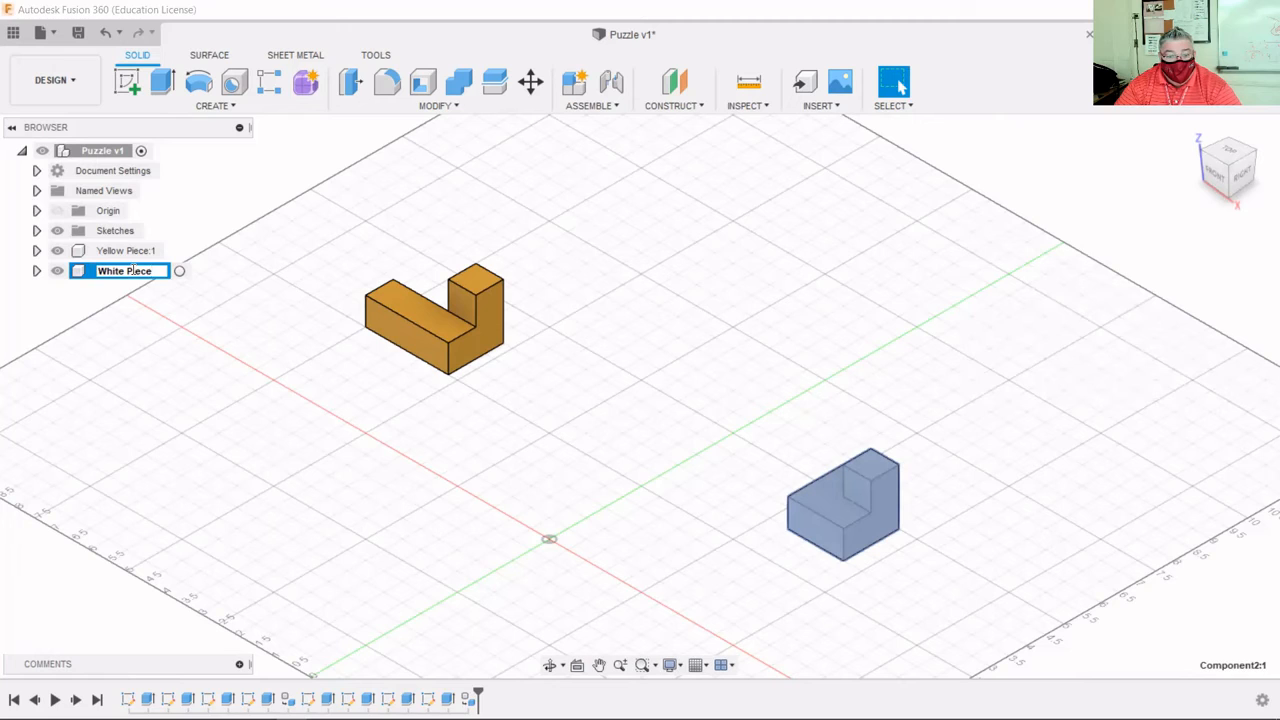
{"action": "key", "text": "Return"}
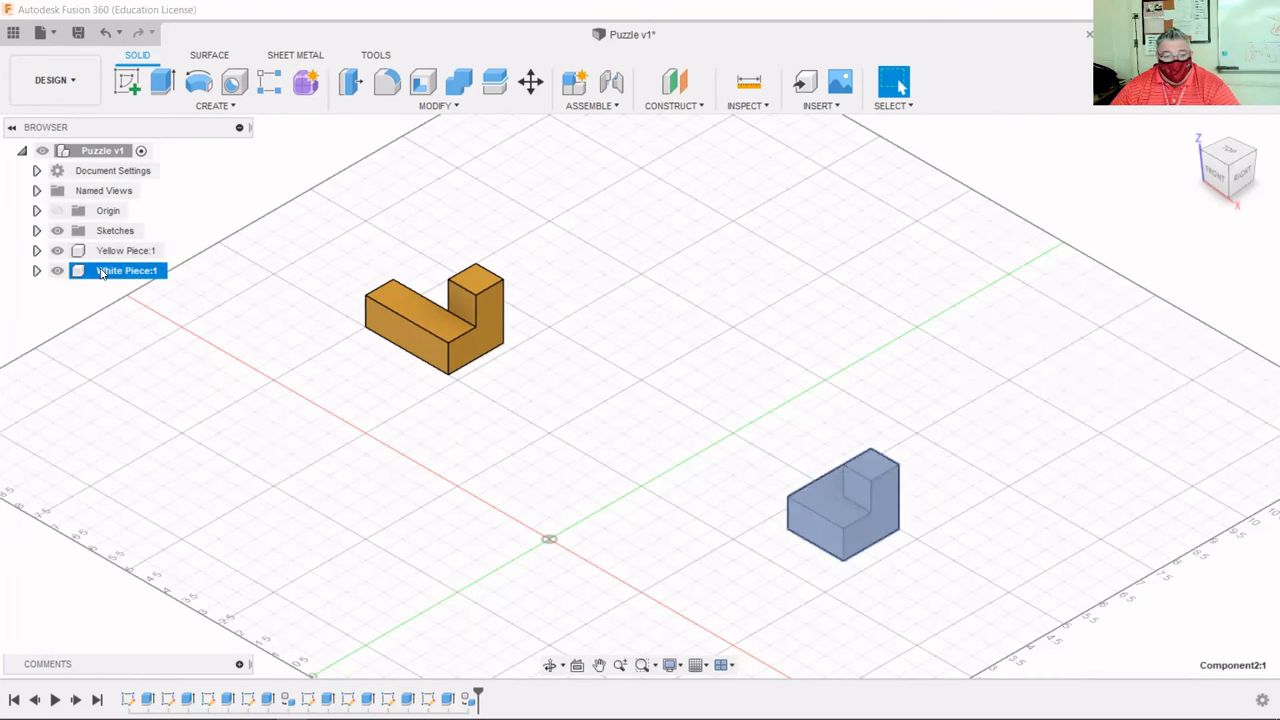
Open Appearance for White Piece:1 and search the library for 'white' materials.
{"action": "right_click", "coordinate": [120, 273]}
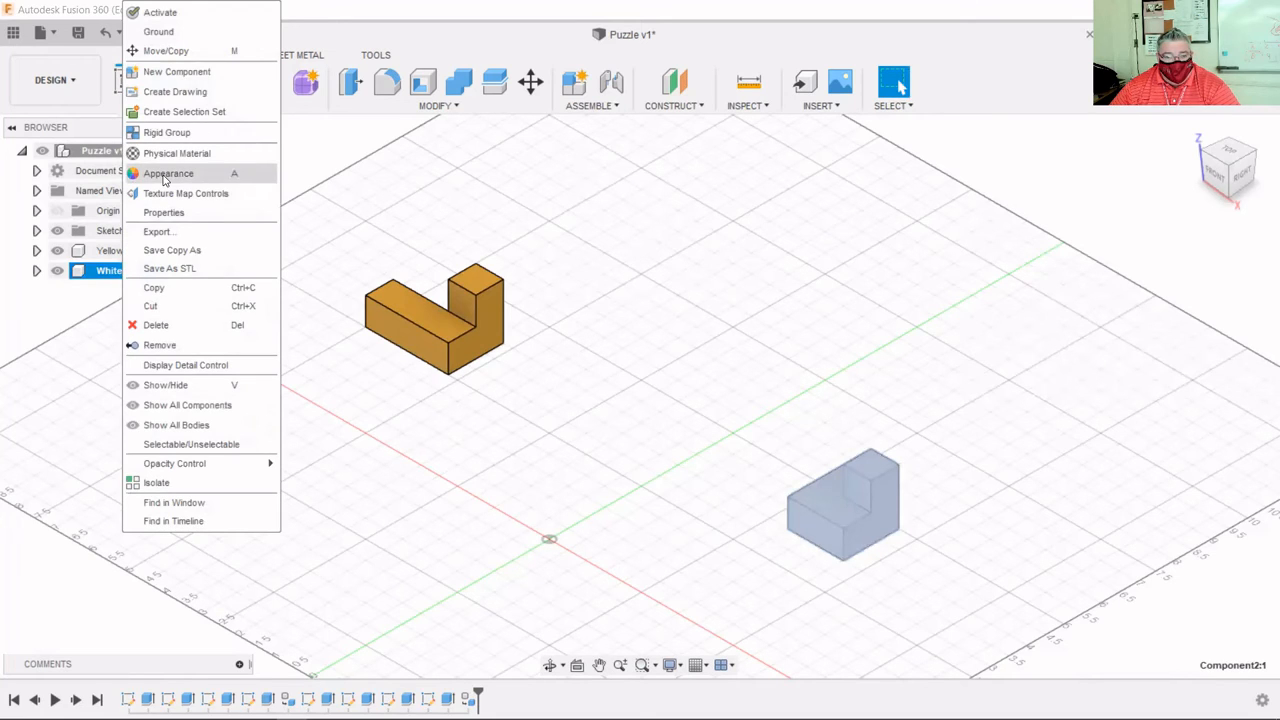
{"action": "left_click", "coordinate": [165, 174]}
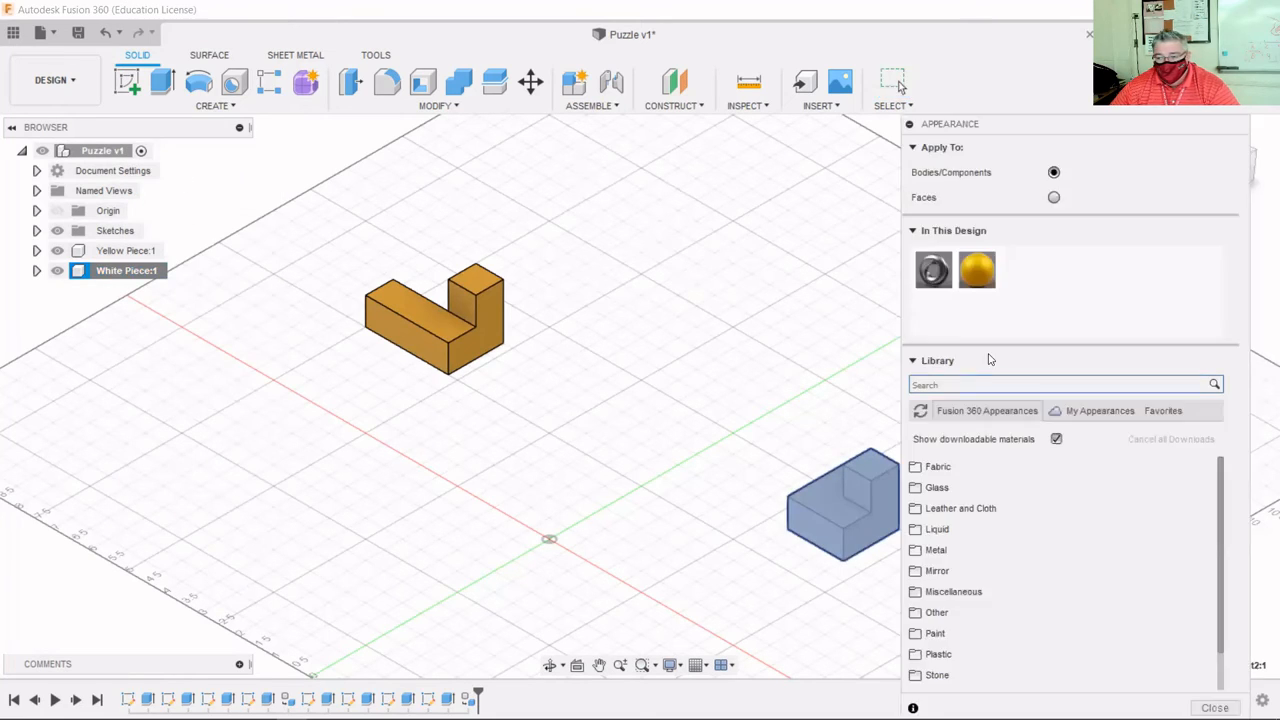
{"action": "left_click", "coordinate": [1001, 384]}
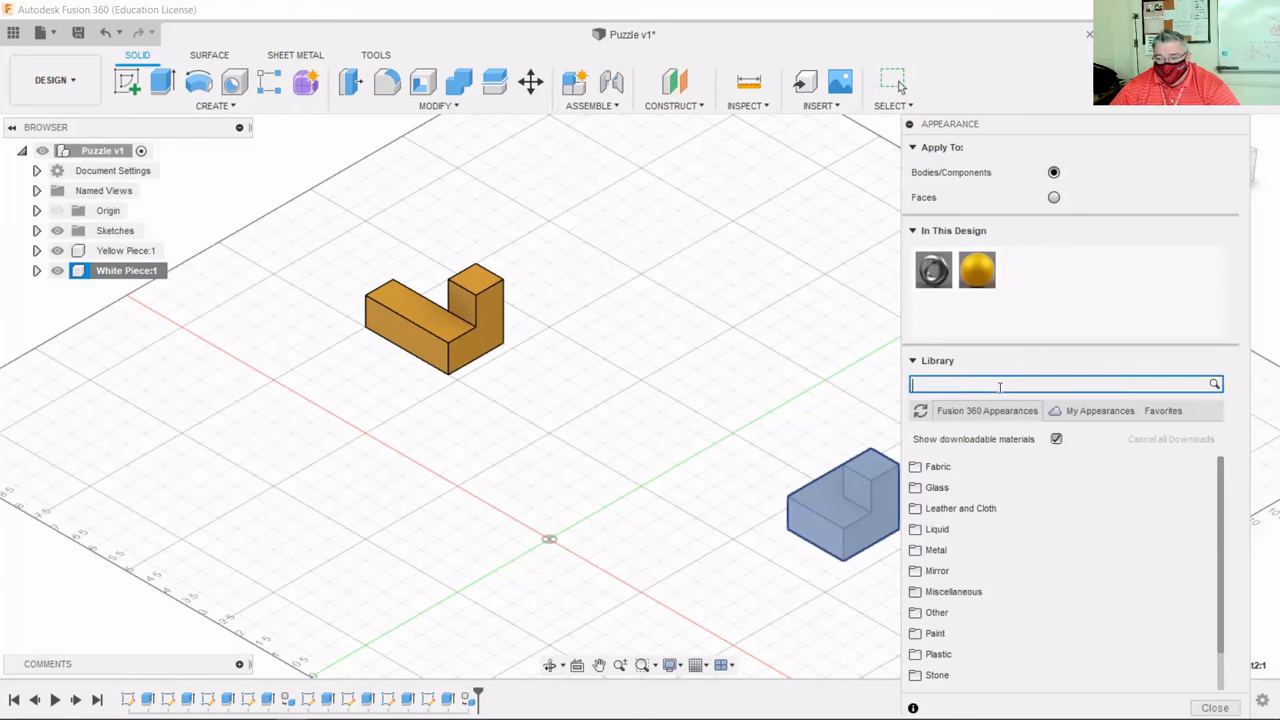
{"action": "type", "text": "whi"}
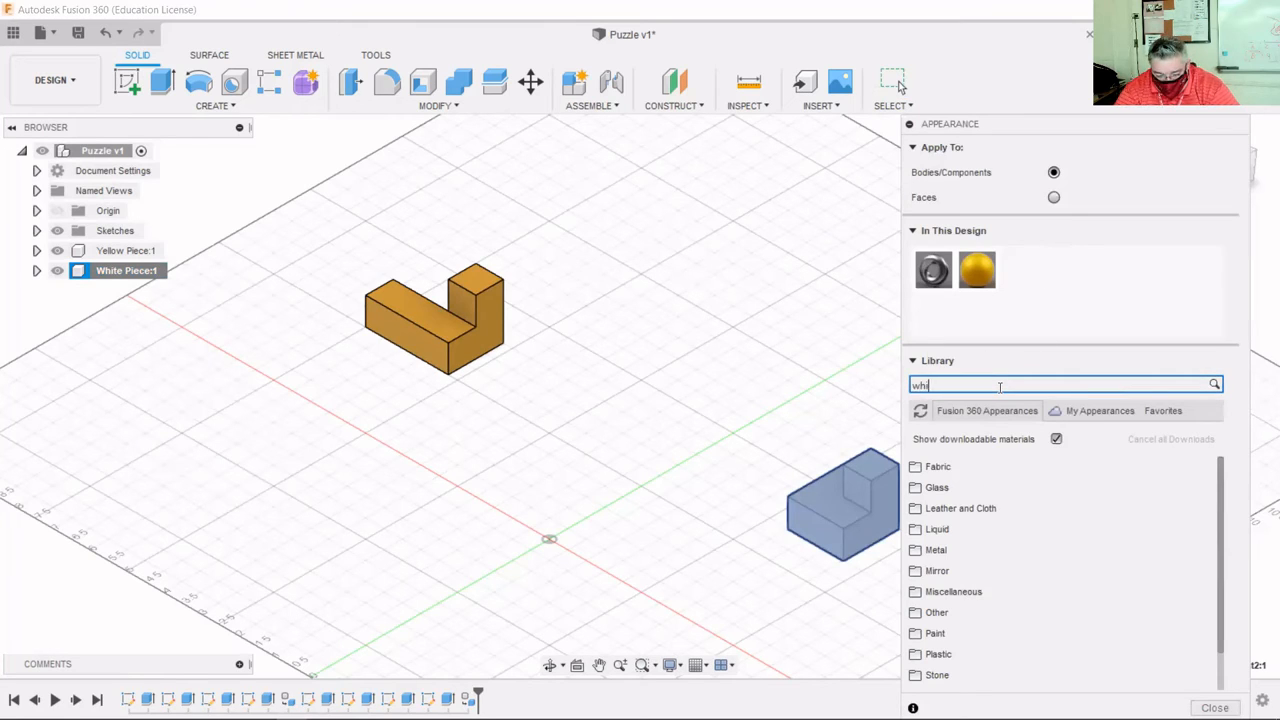
{"action": "type", "text": "te"}
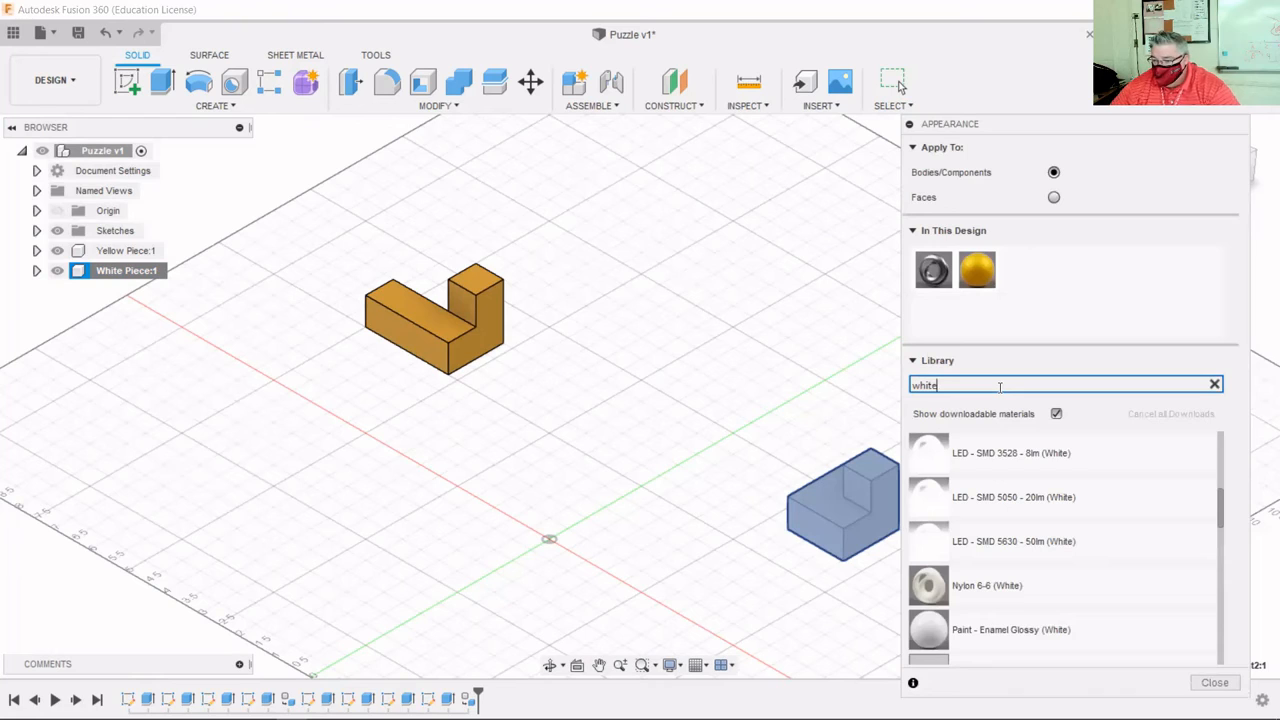
{"action": "scroll", "coordinate": [1034, 468], "scroll_direction": "down", "scroll_amount": 3}
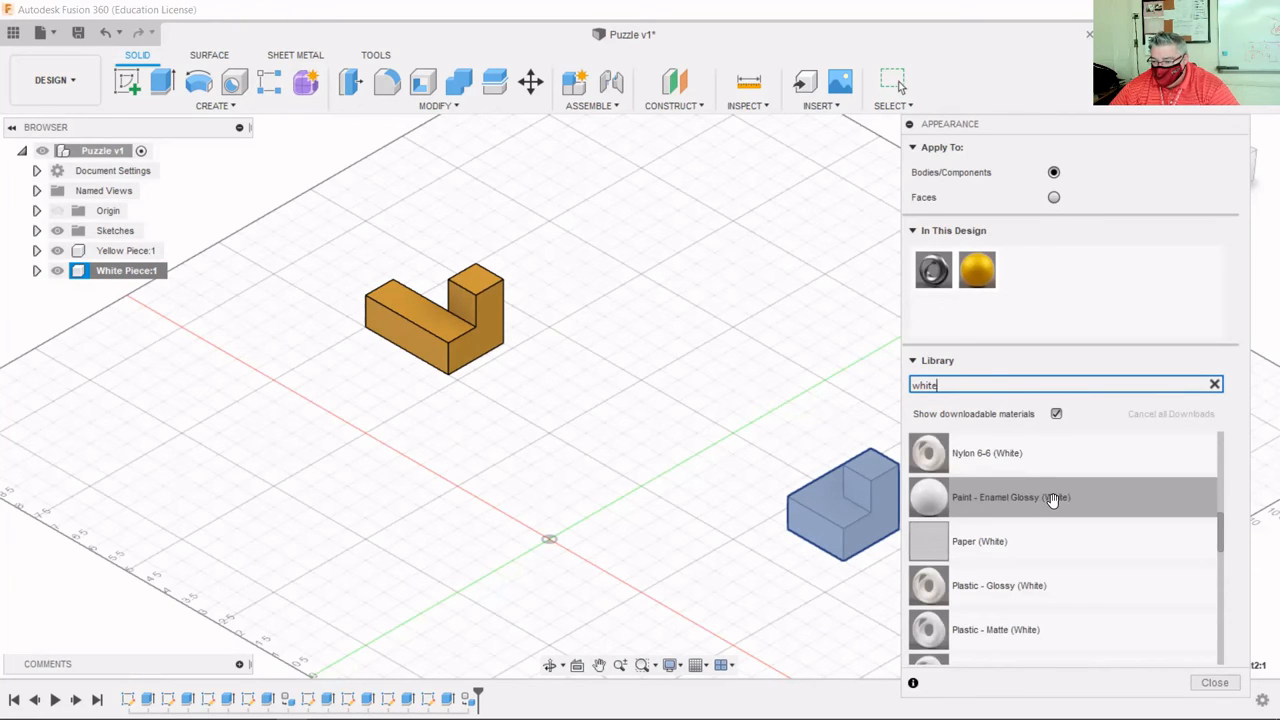
{"action": "scroll", "coordinate": [1052, 500], "scroll_direction": "down", "scroll_amount": 9}
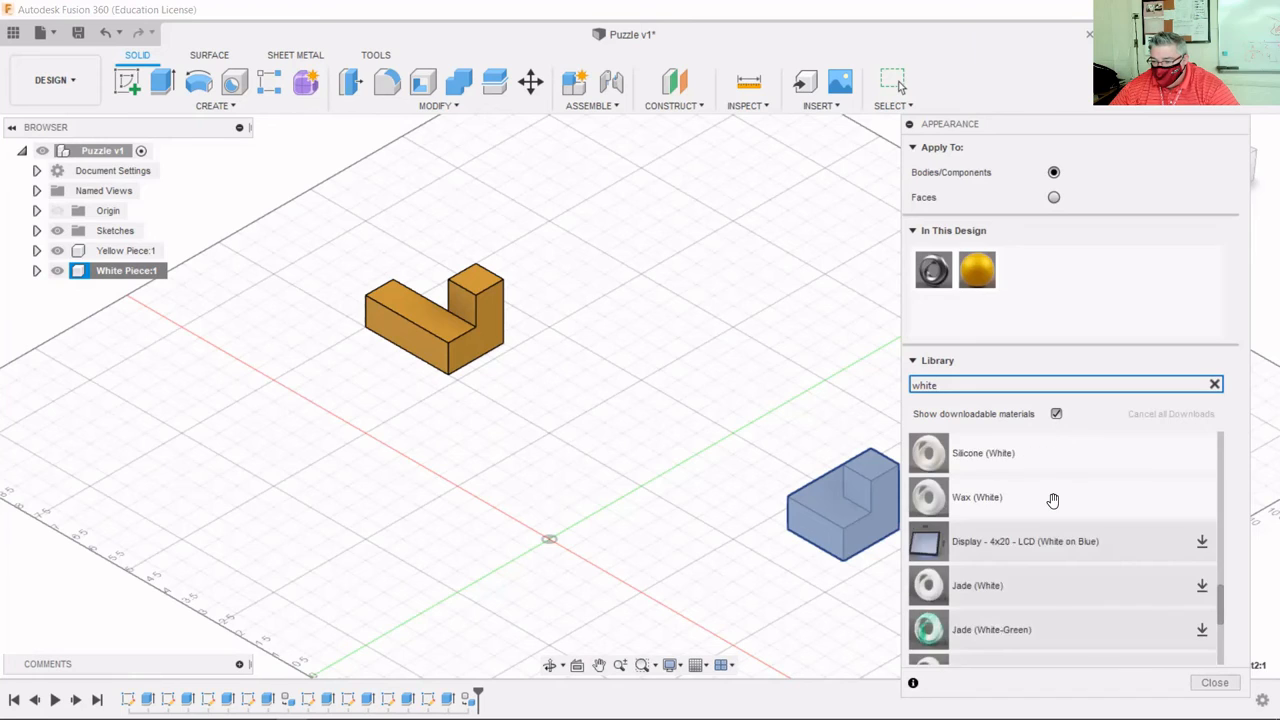
{"action": "scroll", "coordinate": [1052, 500], "scroll_direction": "down", "scroll_amount": 5}
{"action": "scroll", "coordinate": [1052, 500], "scroll_direction": "up", "scroll_amount": 3}
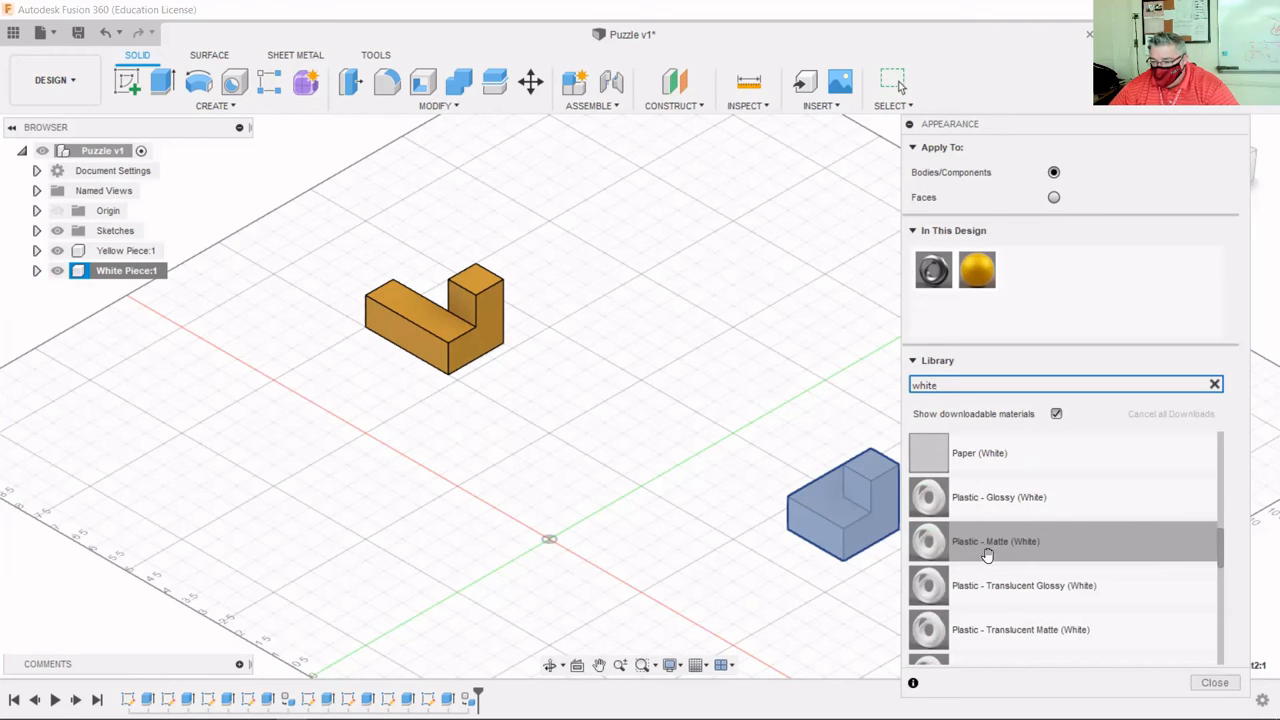
{"action": "scroll", "coordinate": [990, 553], "scroll_direction": "up", "scroll_amount": 3}
{"action": "scroll", "coordinate": [990, 555], "scroll_direction": "up", "scroll_amount": 3}
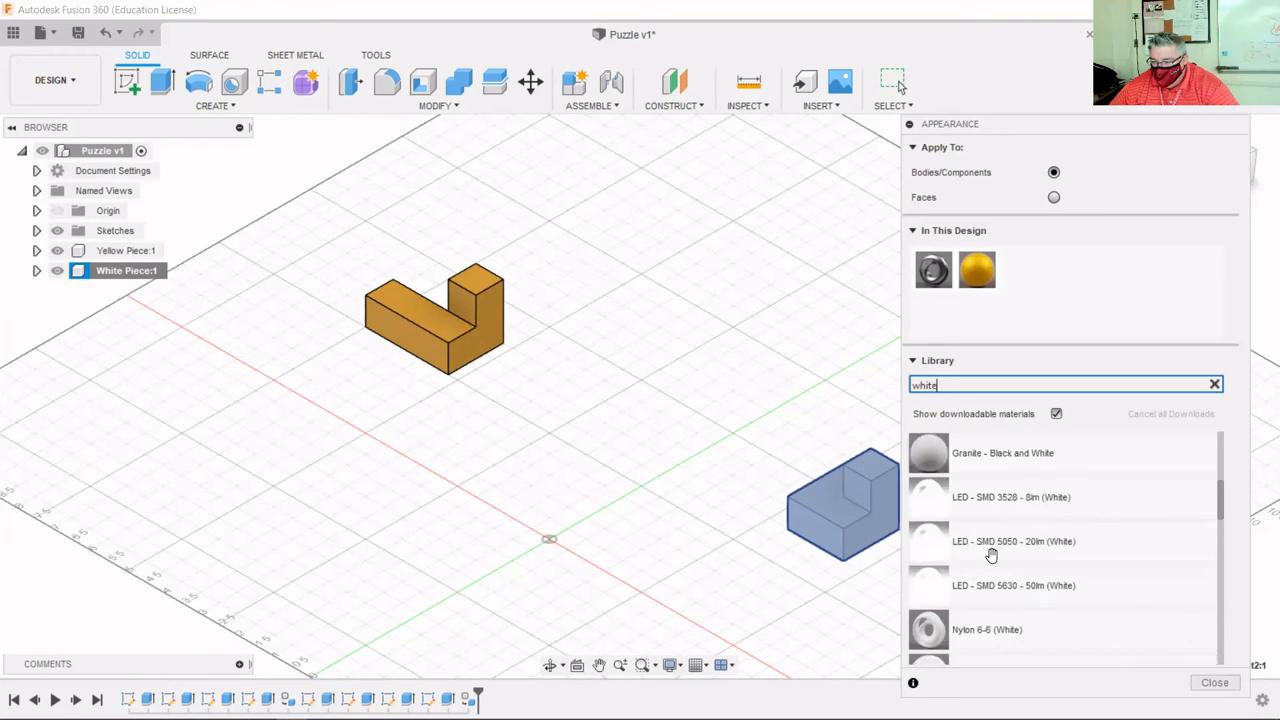
{"action": "scroll", "coordinate": [990, 555], "scroll_direction": "up", "scroll_amount": 3}
{"action": "scroll", "coordinate": [990, 555], "scroll_direction": "up", "scroll_amount": 3}
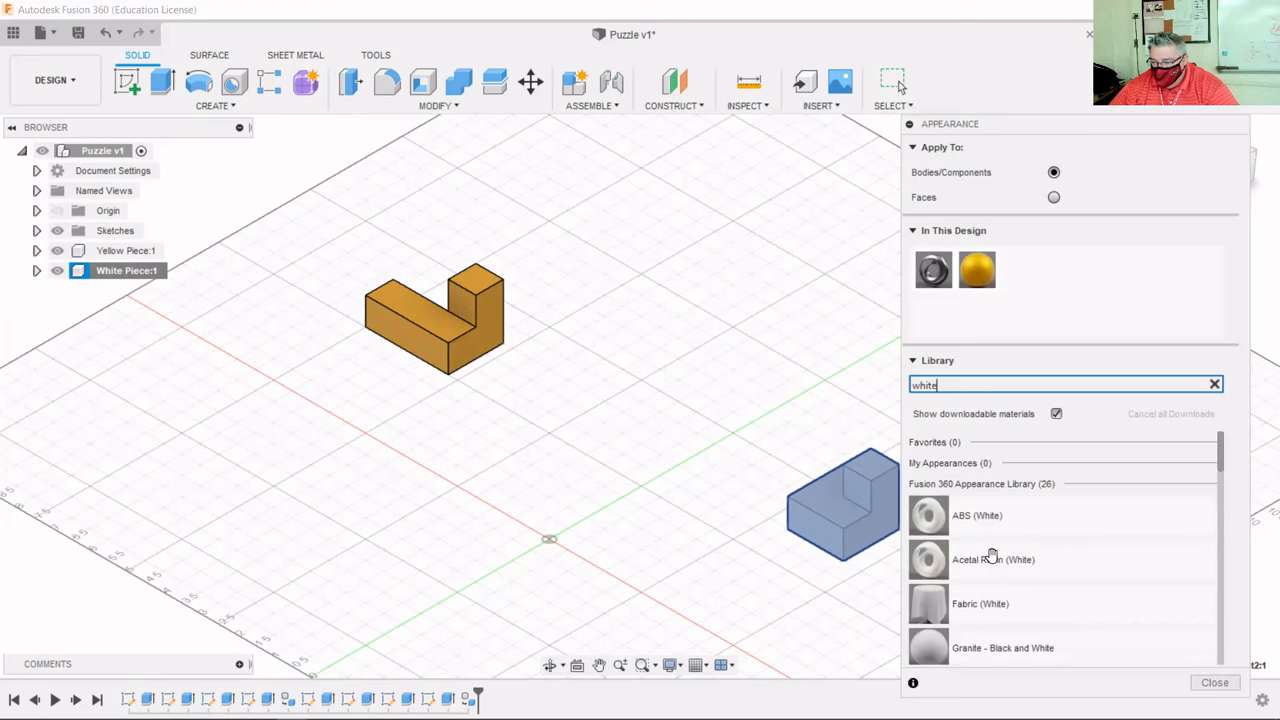
{"action": "scroll", "coordinate": [990, 555], "scroll_direction": "down", "scroll_amount": 12}
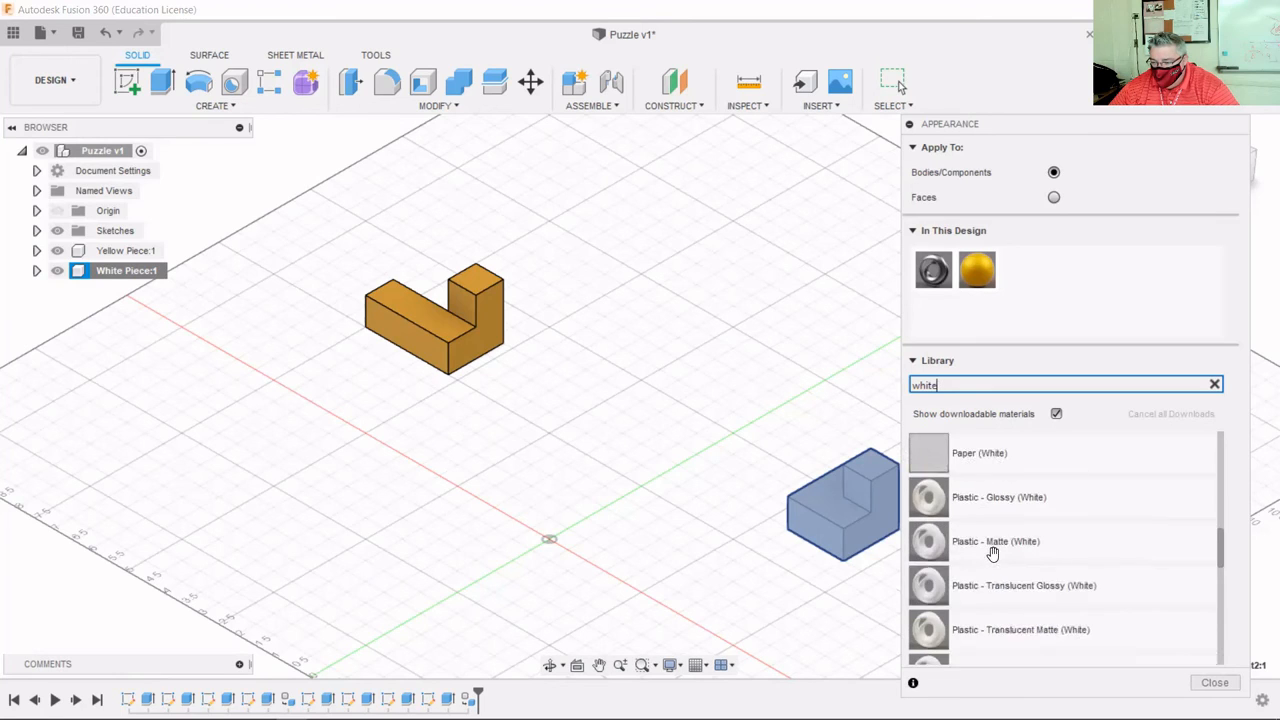
{"action": "scroll", "coordinate": [992, 553], "scroll_direction": "down", "scroll_amount": 6}
{"action": "scroll", "coordinate": [992, 553], "scroll_direction": "up", "scroll_amount": 3}
Apply Plastic - Matte (White) to the L-shaped block and close the Appearance dialog.
{"action": "left_click", "coordinate": [995, 546]}
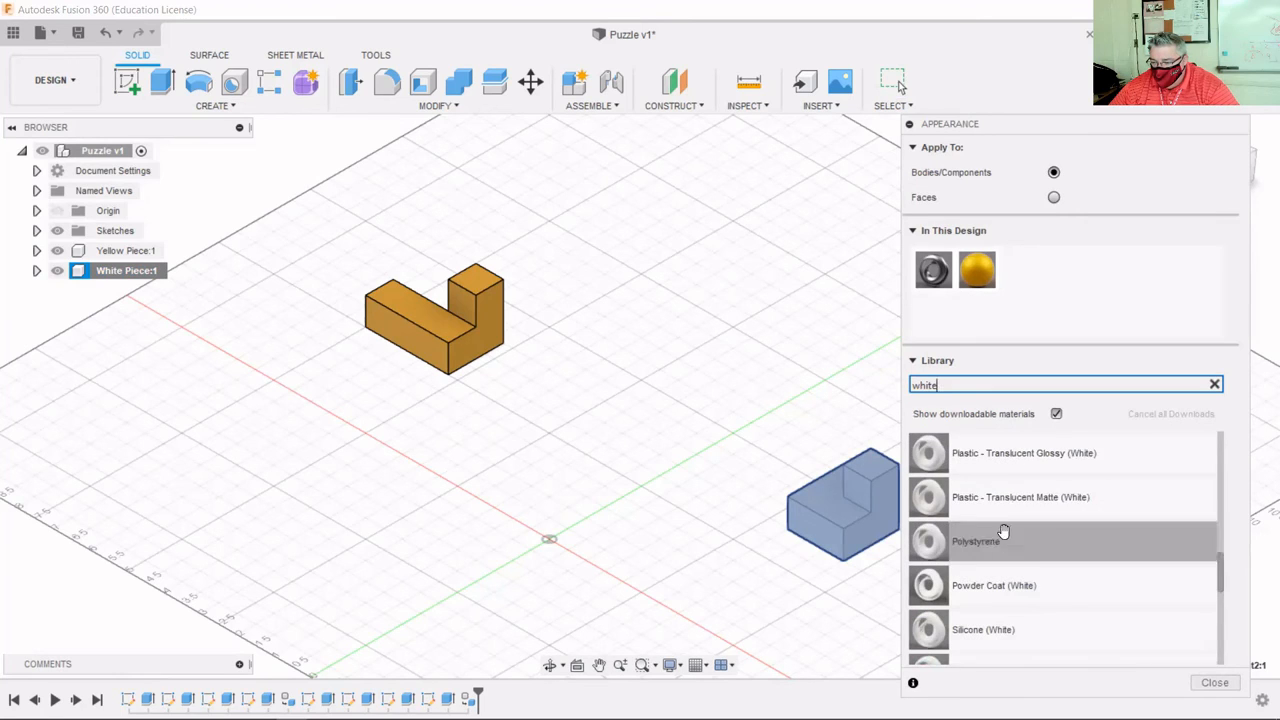
{"action": "left_click", "coordinate": [1010, 505]}
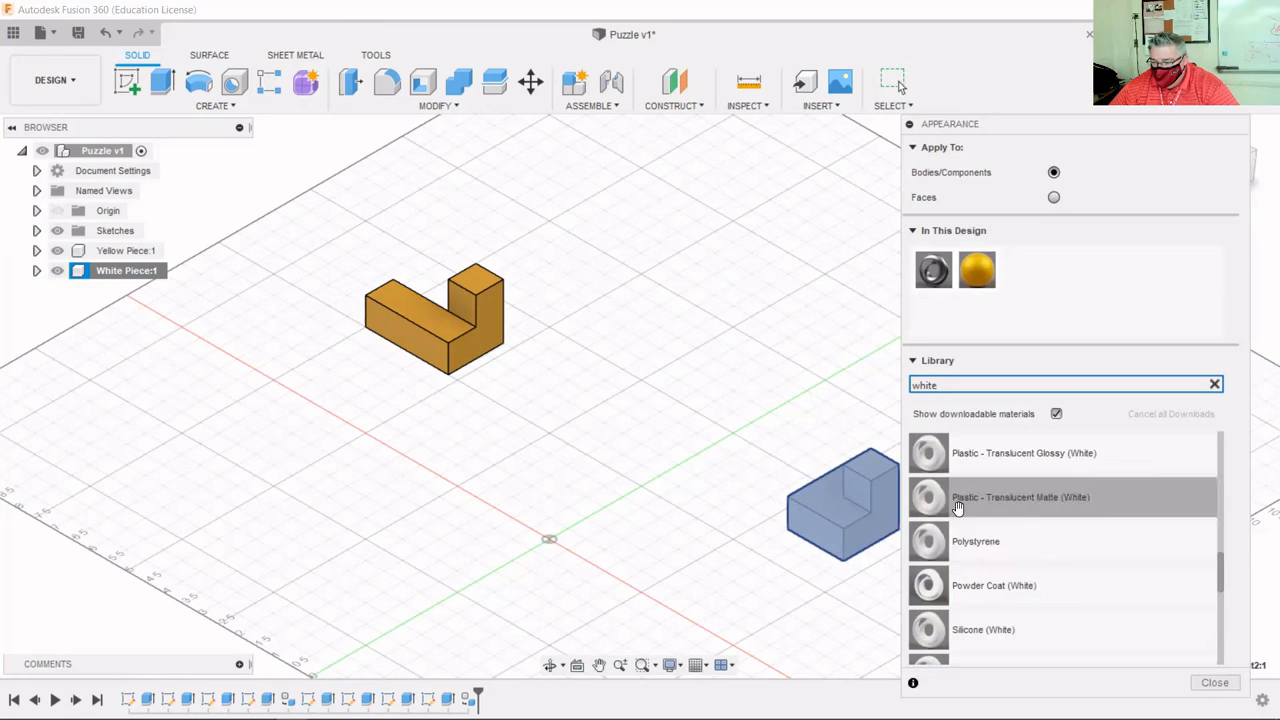
{"action": "scroll", "coordinate": [992, 517], "scroll_direction": "up", "scroll_amount": 3}
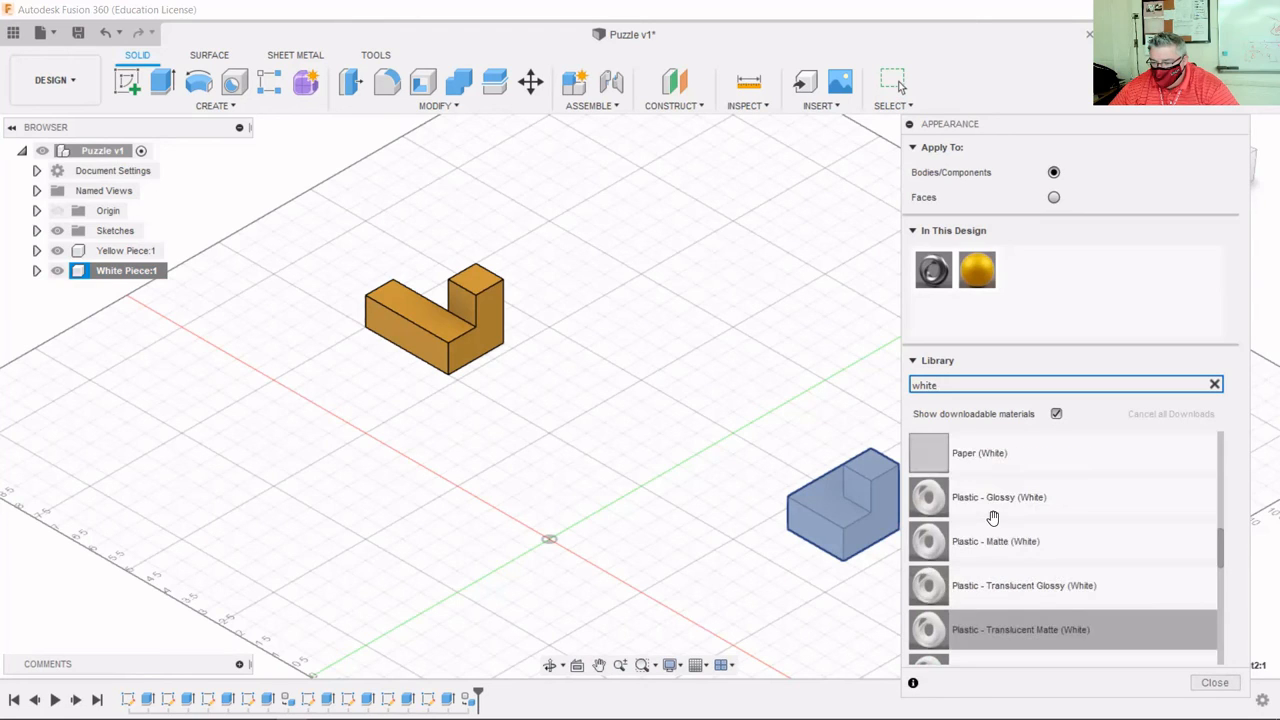
{"action": "left_click", "coordinate": [993, 500]}
{"action": "left_click", "coordinate": [975, 540]}
{"action": "left_click_drag", "start_coordinate": [1010, 455], "coordinate": [853, 512]}
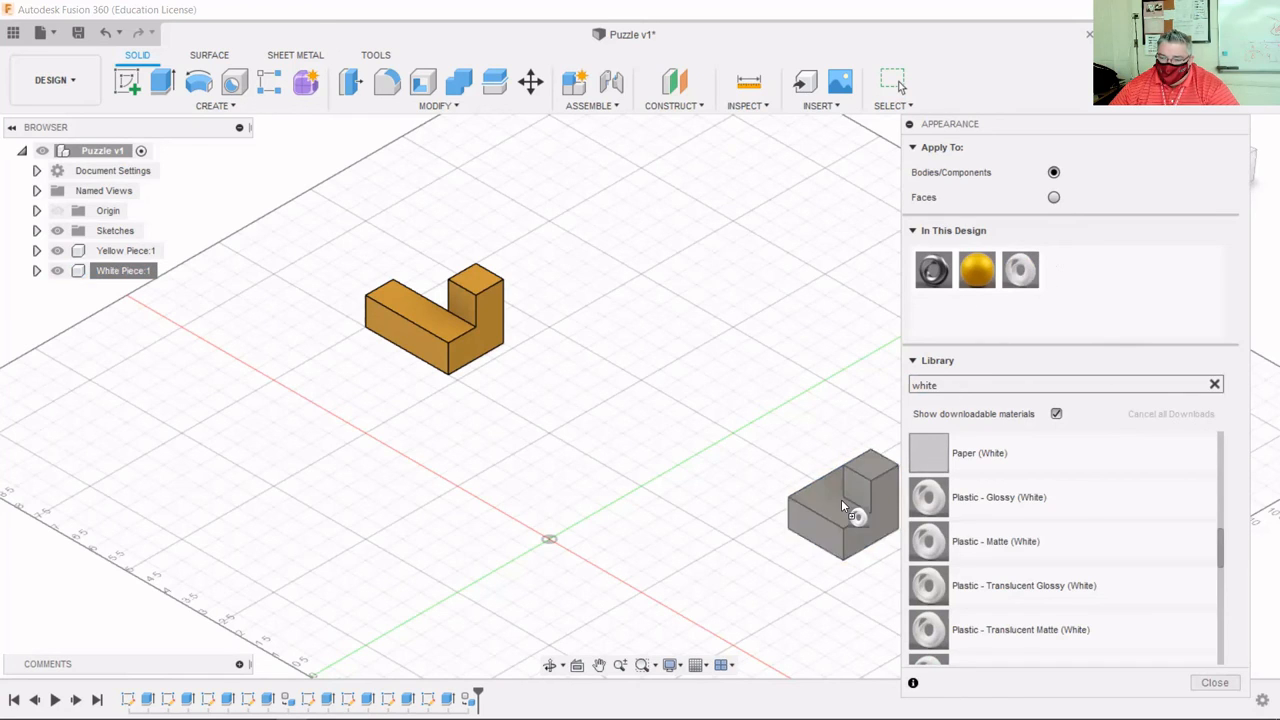
{"action": "left_click", "coordinate": [843, 505]}
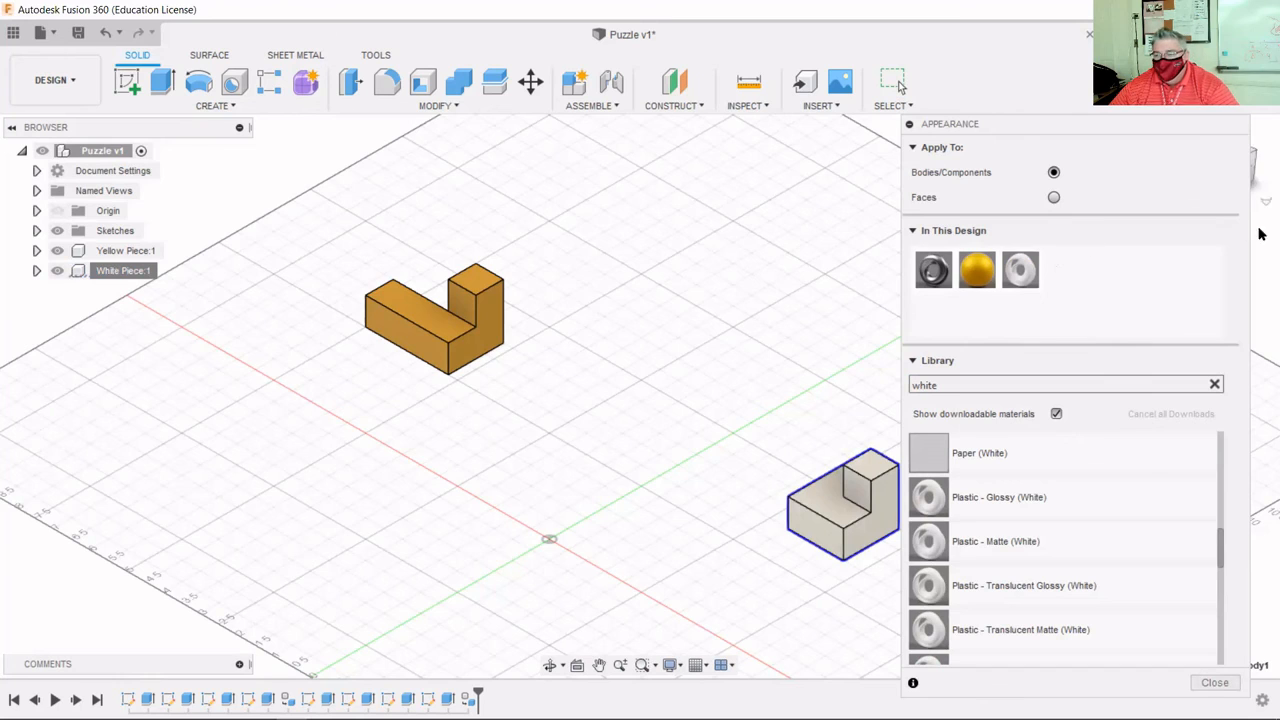
{"action": "scroll", "coordinate": [490, 516], "scroll_direction": "down", "scroll_amount": 3}
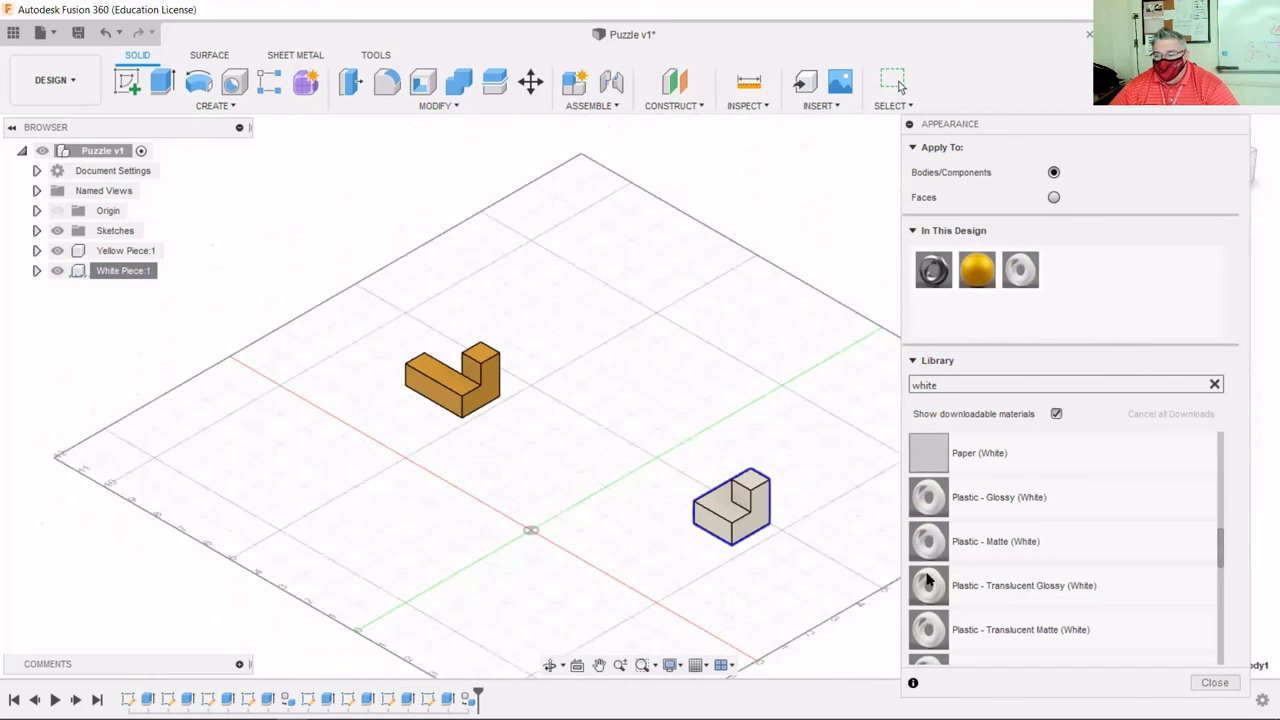
{"action": "left_click", "coordinate": [1215, 682]}
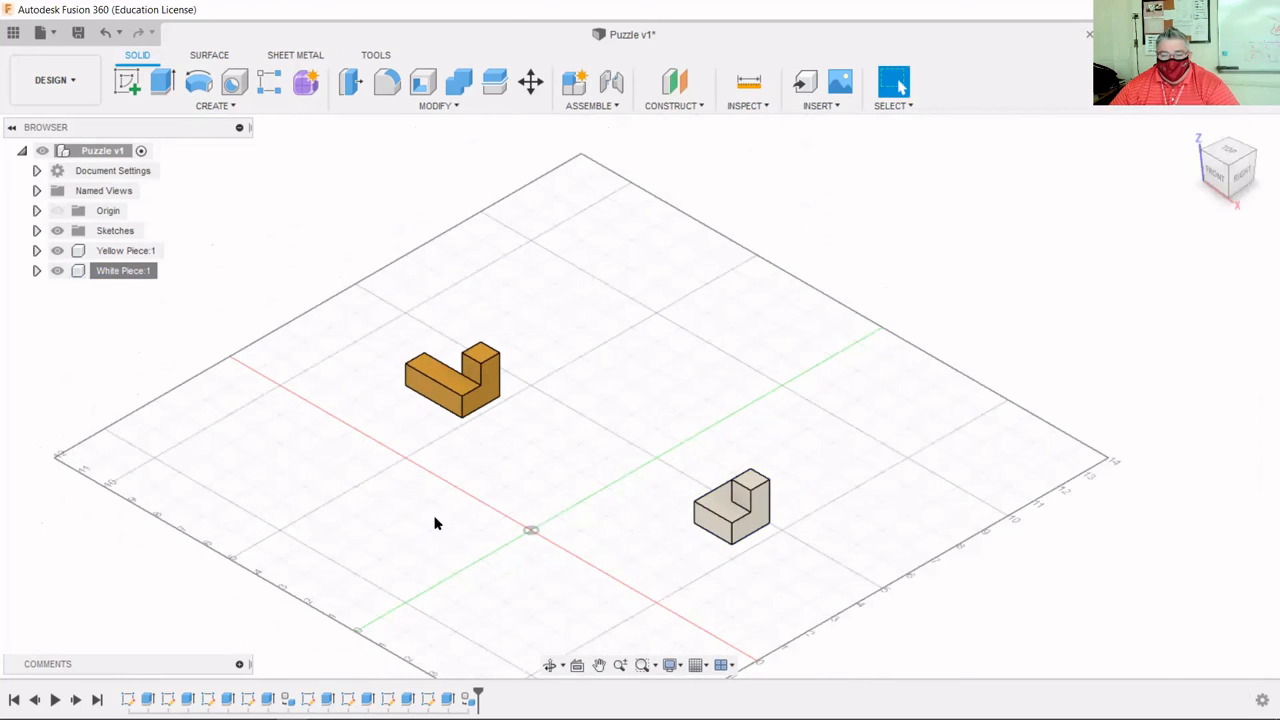